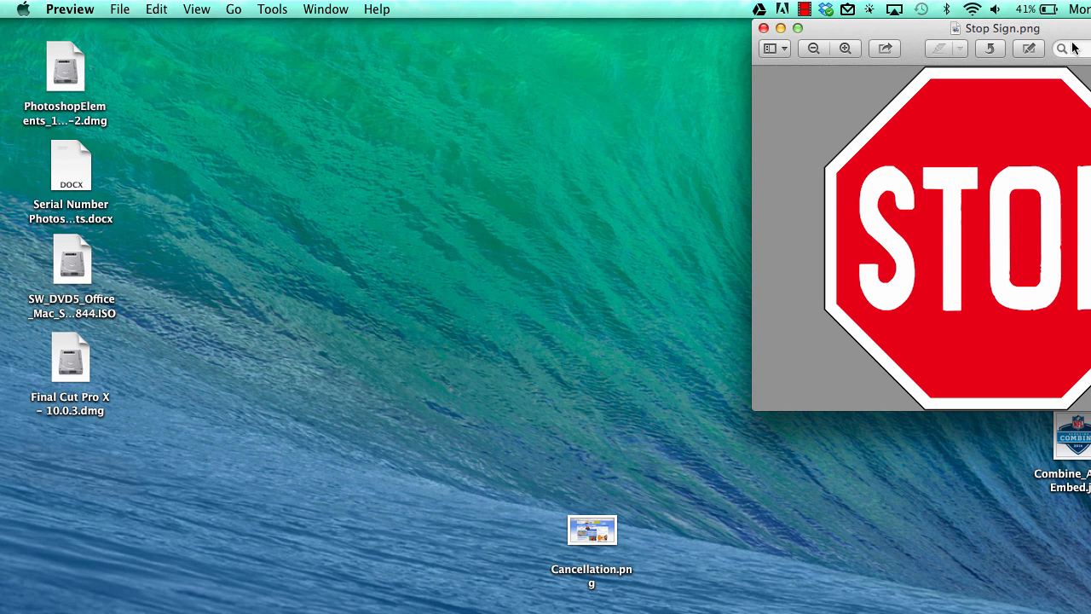
- Reposition the Stop Sign.png window so the reference image sits at the far side of the desktop
left_click_drag(1070, 29, 846, 17)
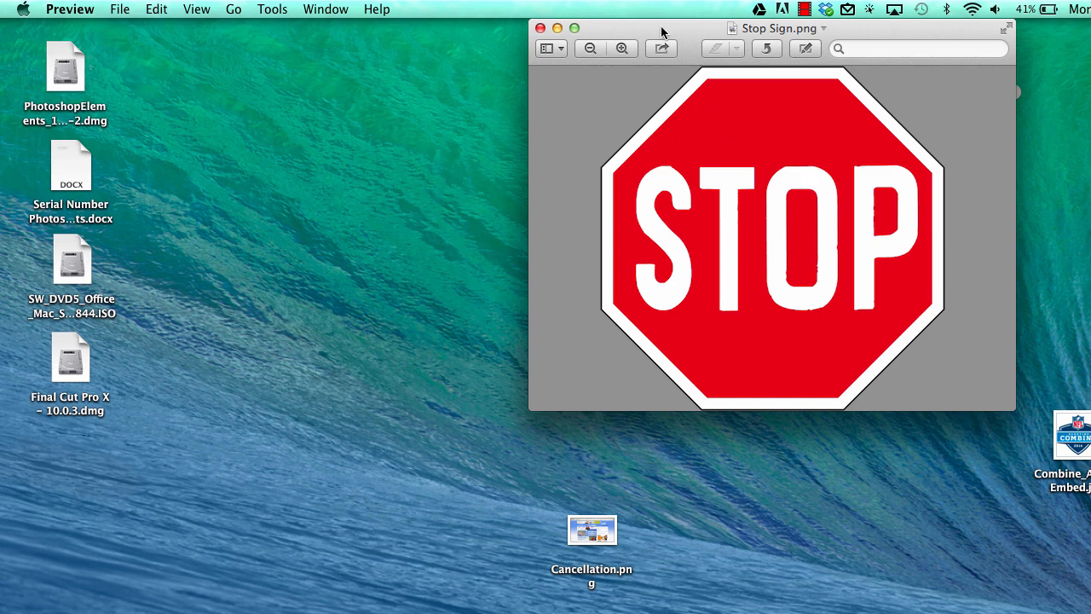
left_click_drag(660, 26, 783, 9)
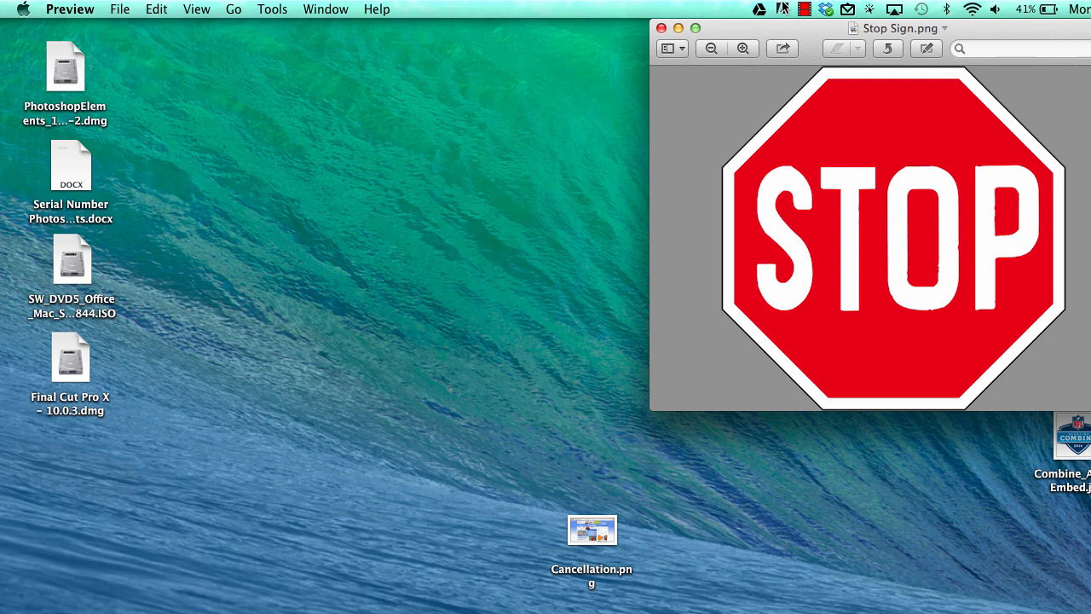
left_click_drag(783, 8, 850, 9)
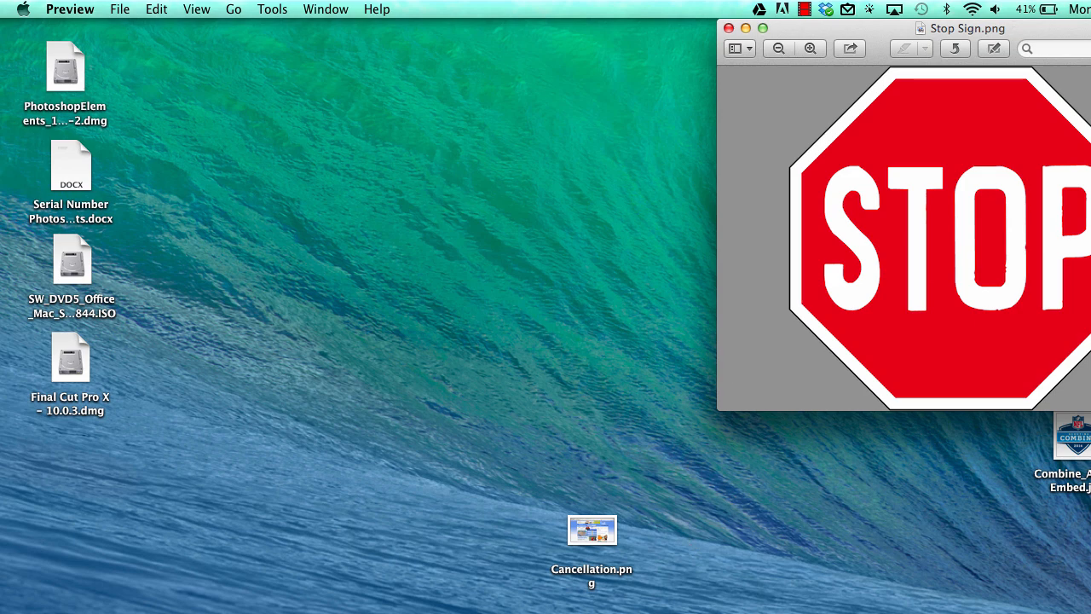
- Launch Pages from the iWork '09 folder in Applications and close the Finder window
left_click(425, 594)
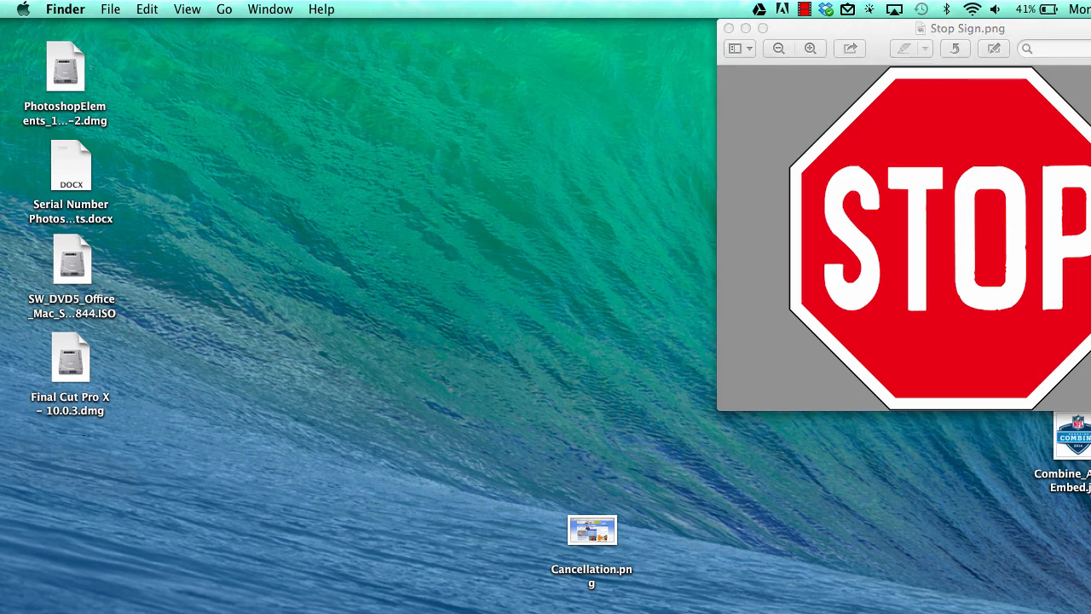
left_click(224, 9)
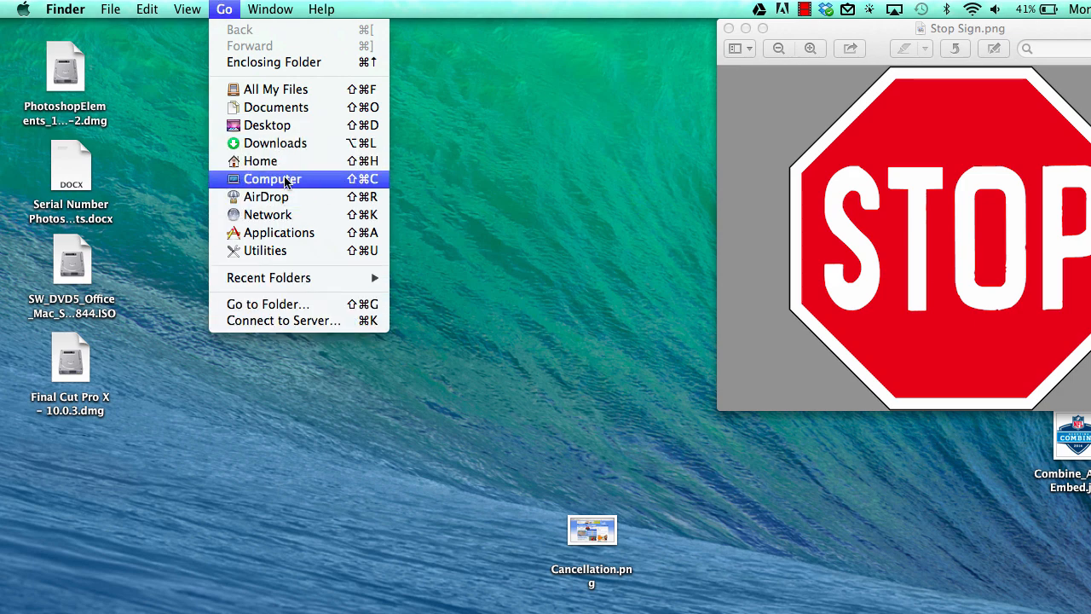
left_click(291, 234)
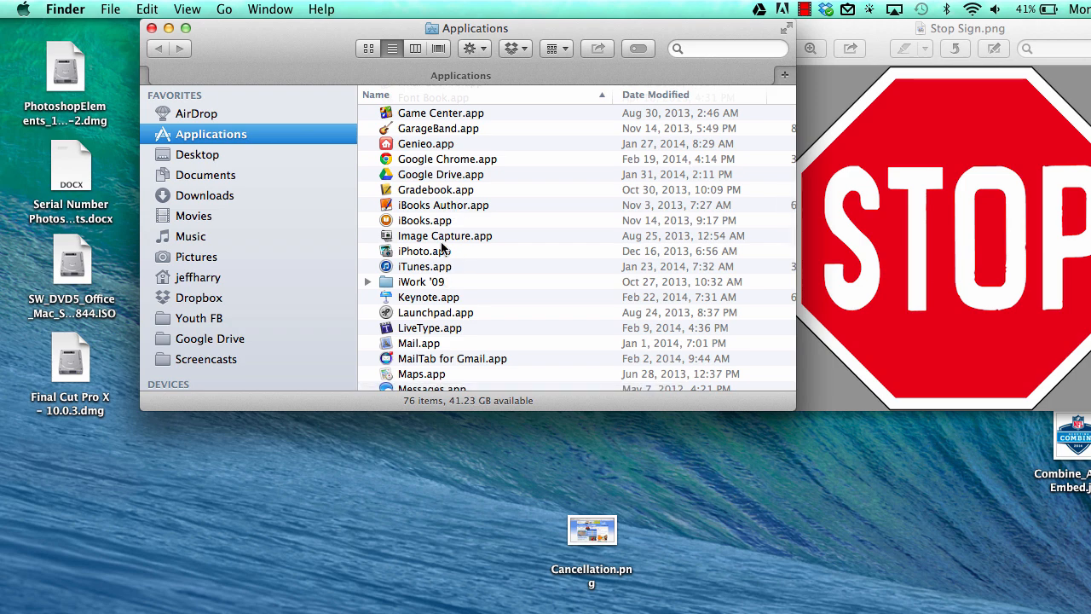
double_click(414, 281)
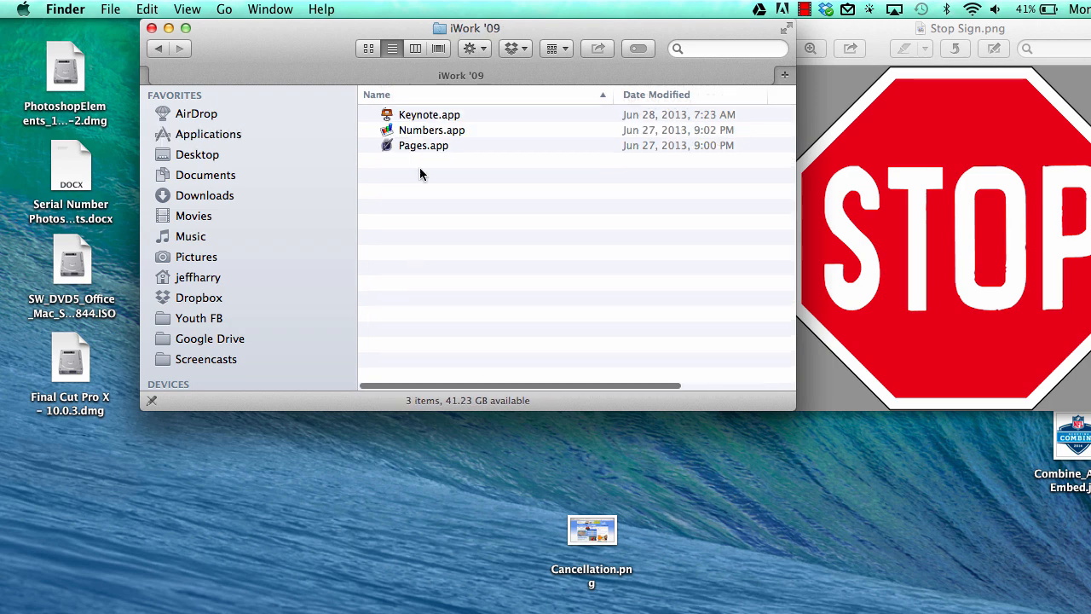
double_click(414, 146)
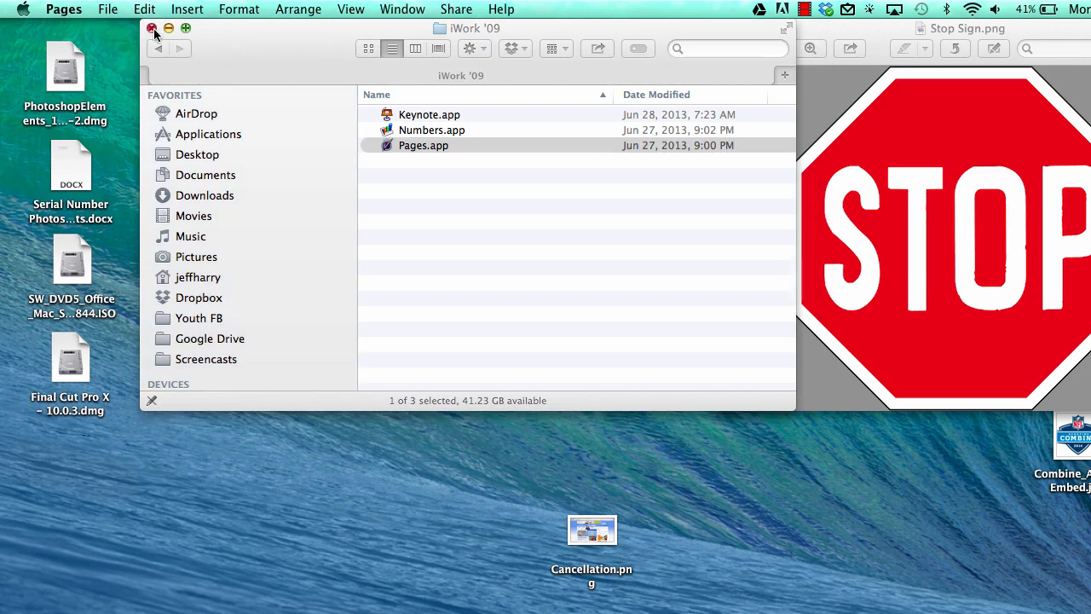
left_click(152, 28)
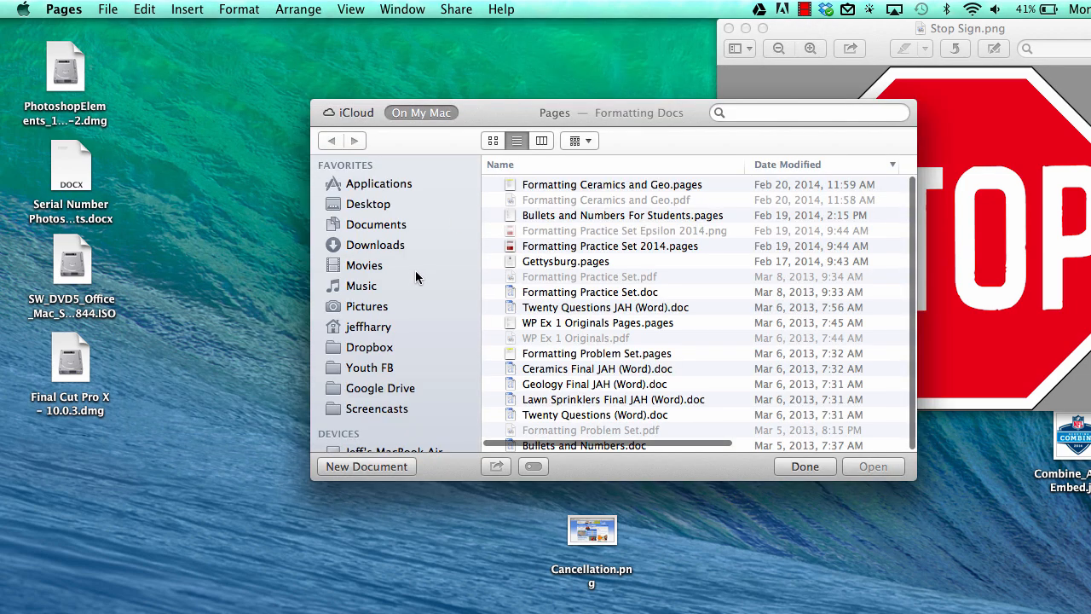
- Create a new document from the Blank Landscape template
left_click(365, 465)
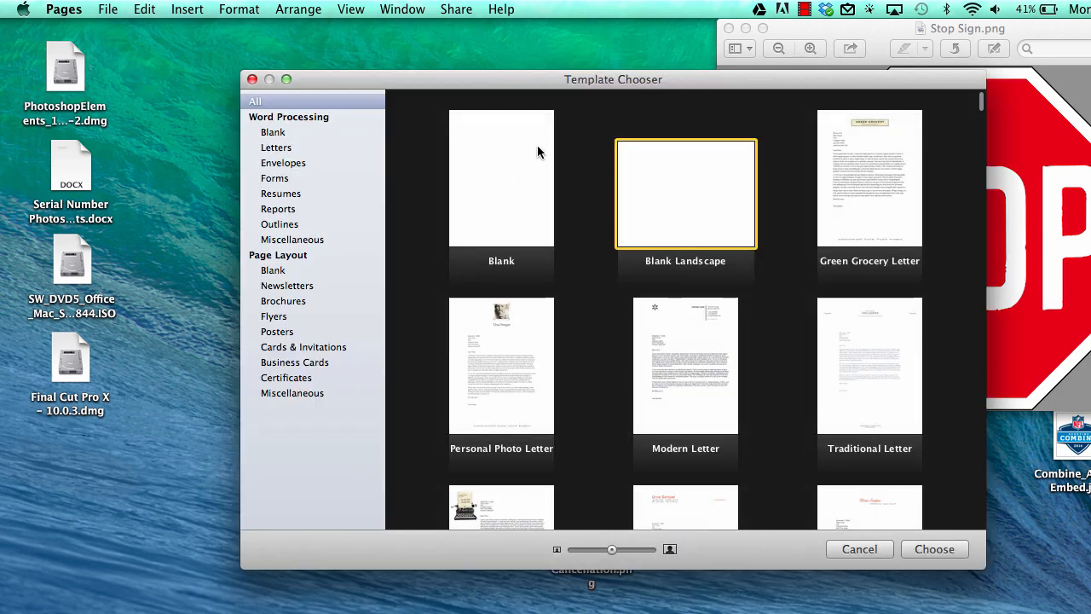
left_click(495, 189)
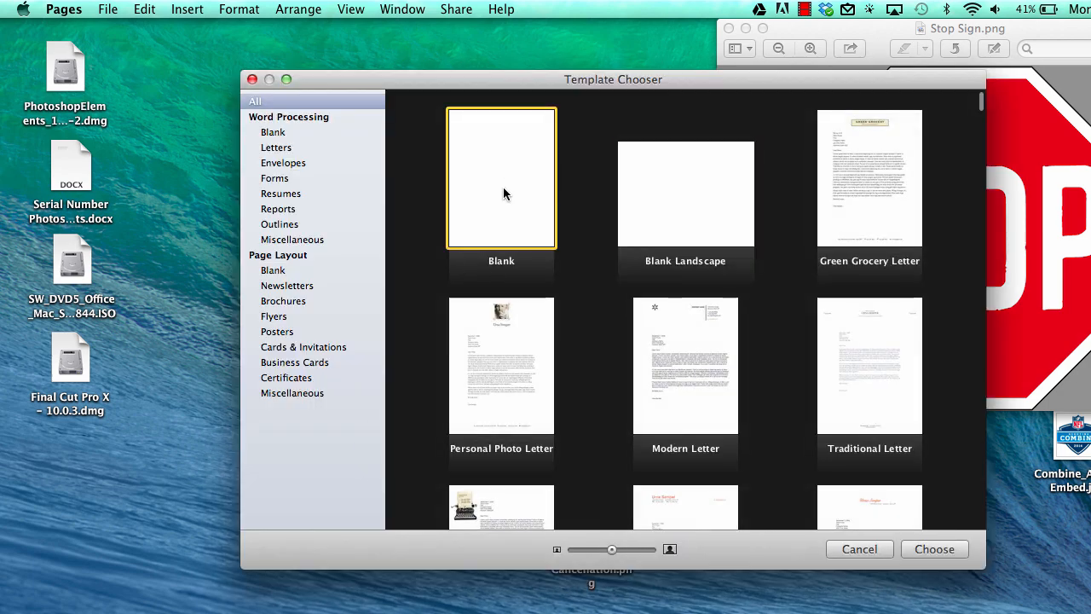
left_click(680, 224)
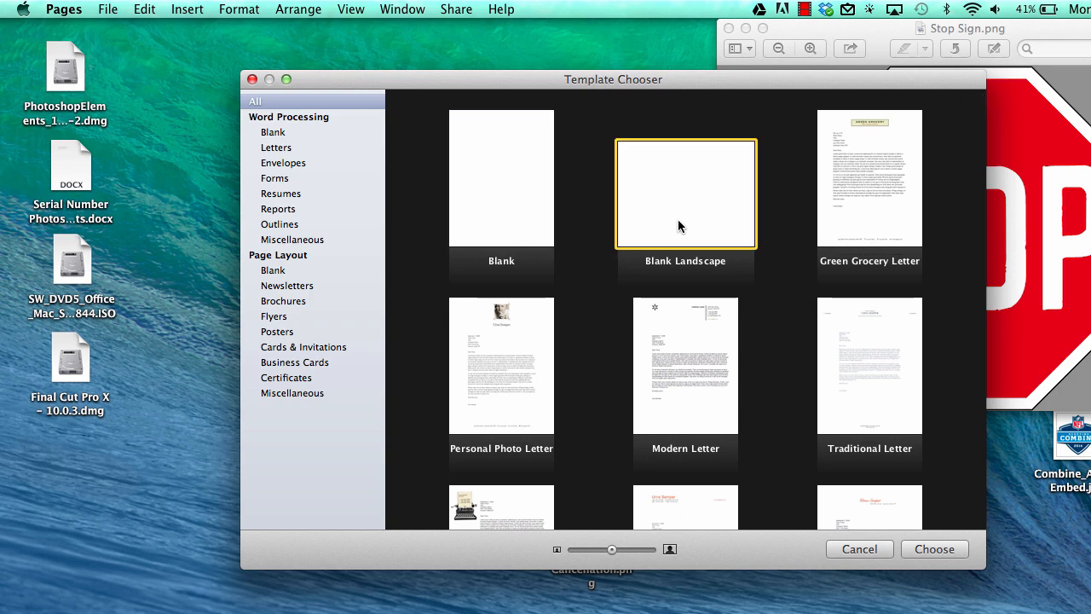
left_click(934, 549)
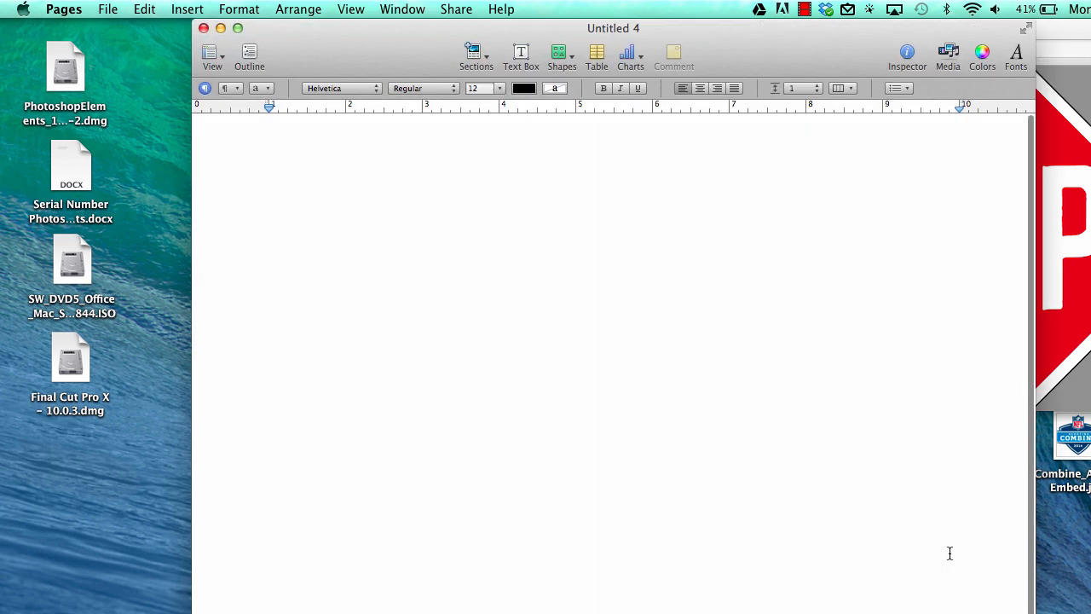
- Arrange the blank document and the Stop Sign.png reference window side by side, resizing the document window to keep the sign visible
left_click_drag(385, 42, 195, 20)
left_click_drag(844, 611, 868, 602)
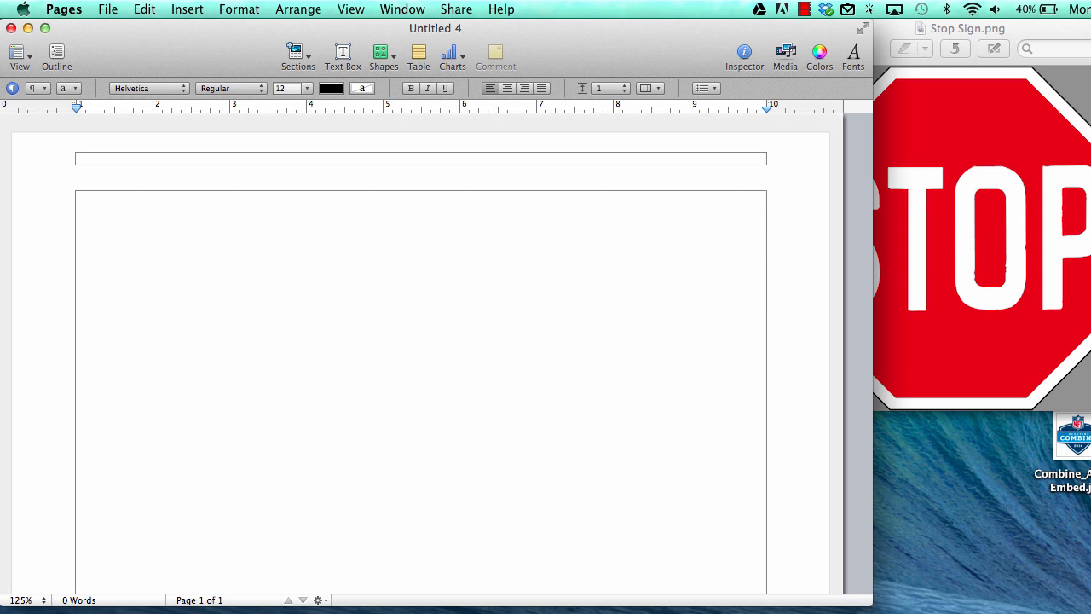
left_click_drag(868, 602, 867, 613)
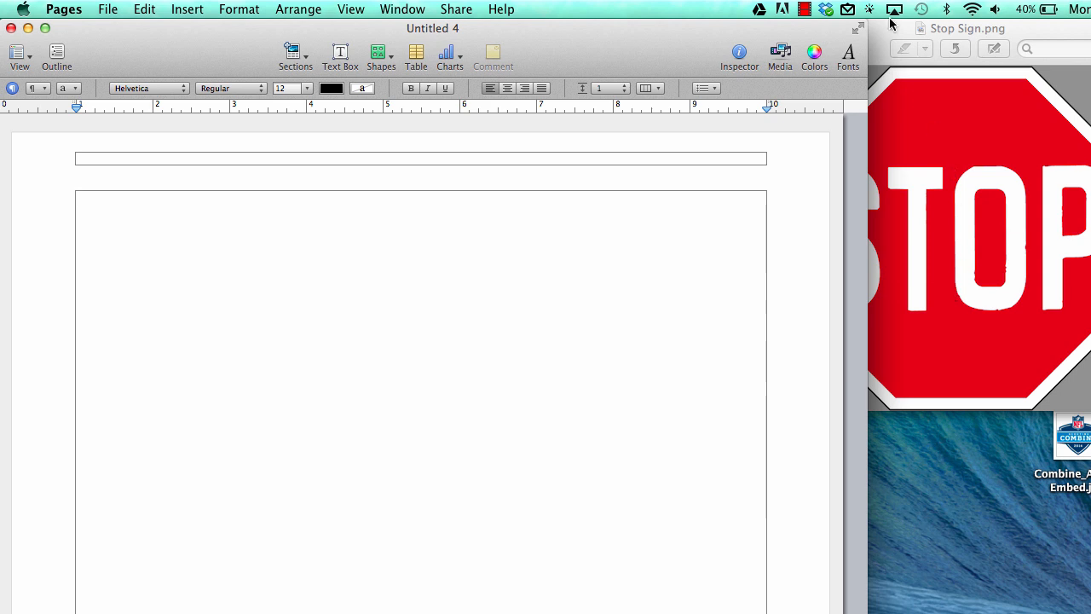
left_click_drag(891, 24, 943, 15)
left_click(533, 311)
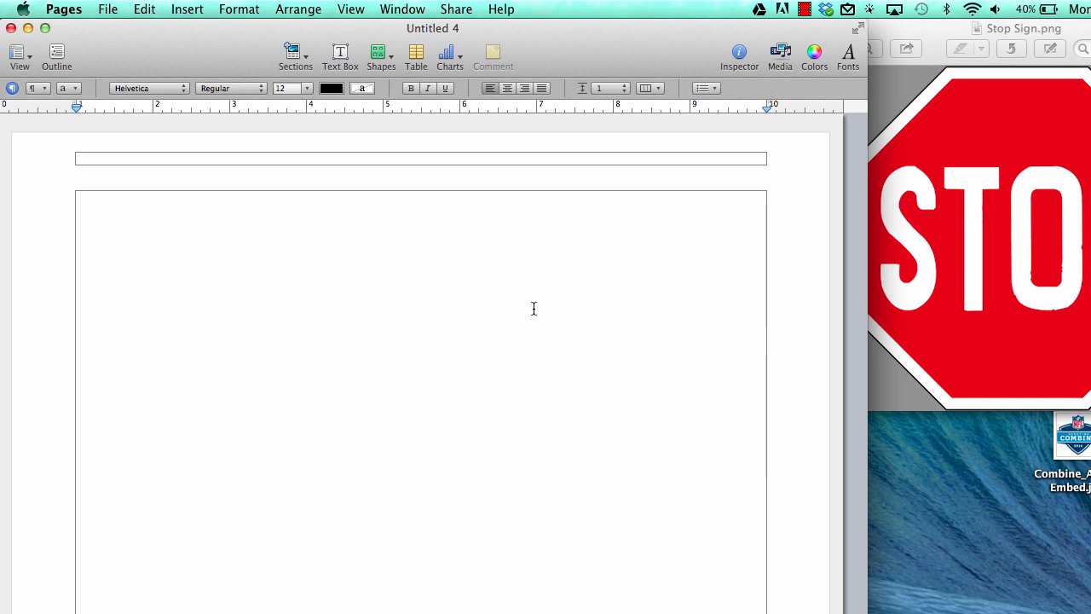
- Insert a polygon shape in the document and set it to 8 sides
left_click(381, 53)
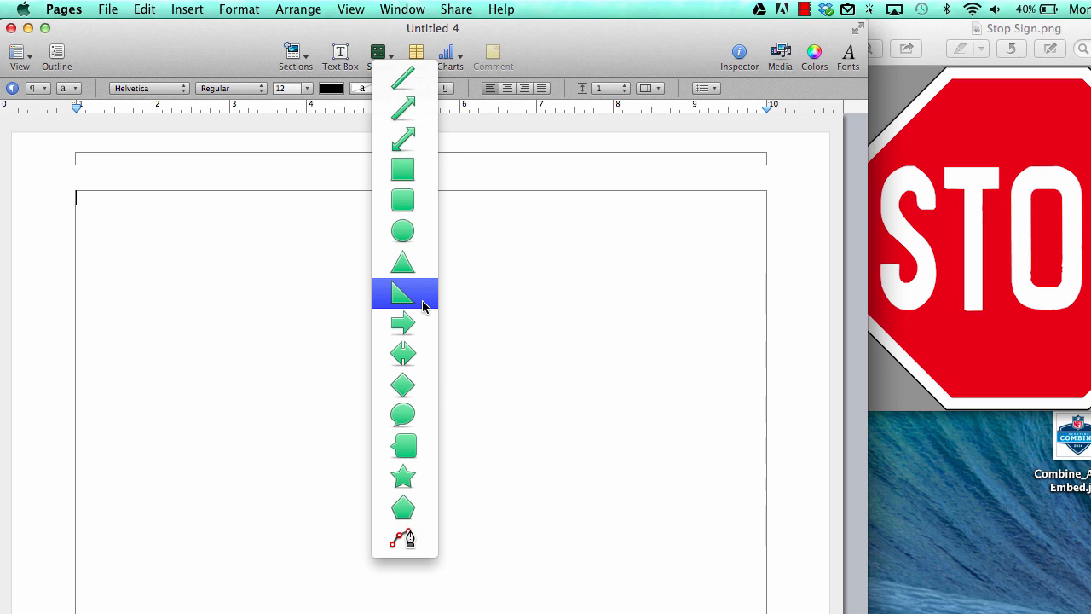
left_click(410, 511)
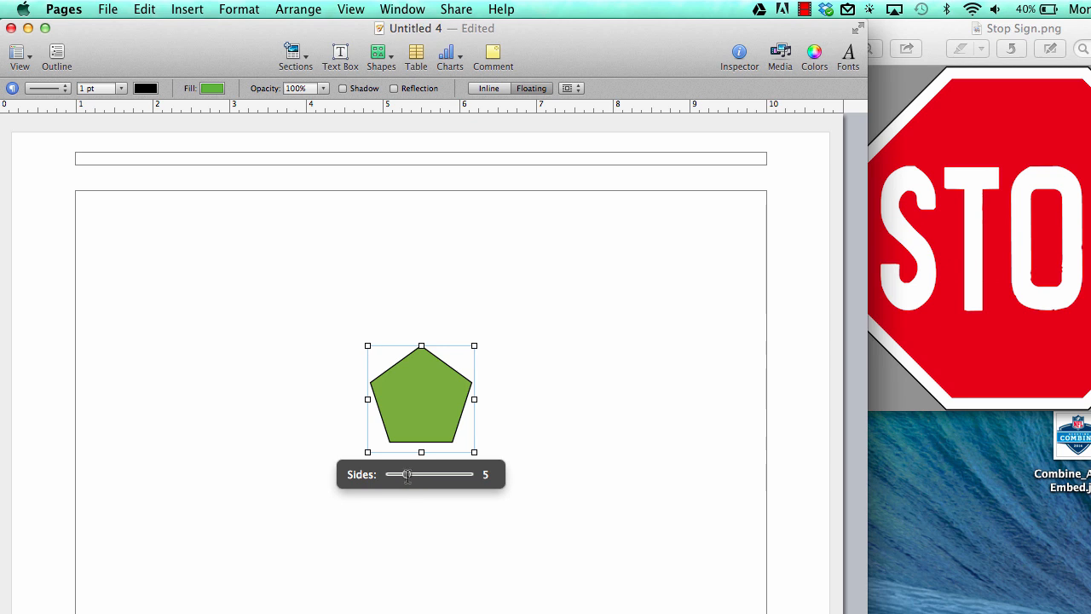
left_click_drag(407, 474, 444, 469)
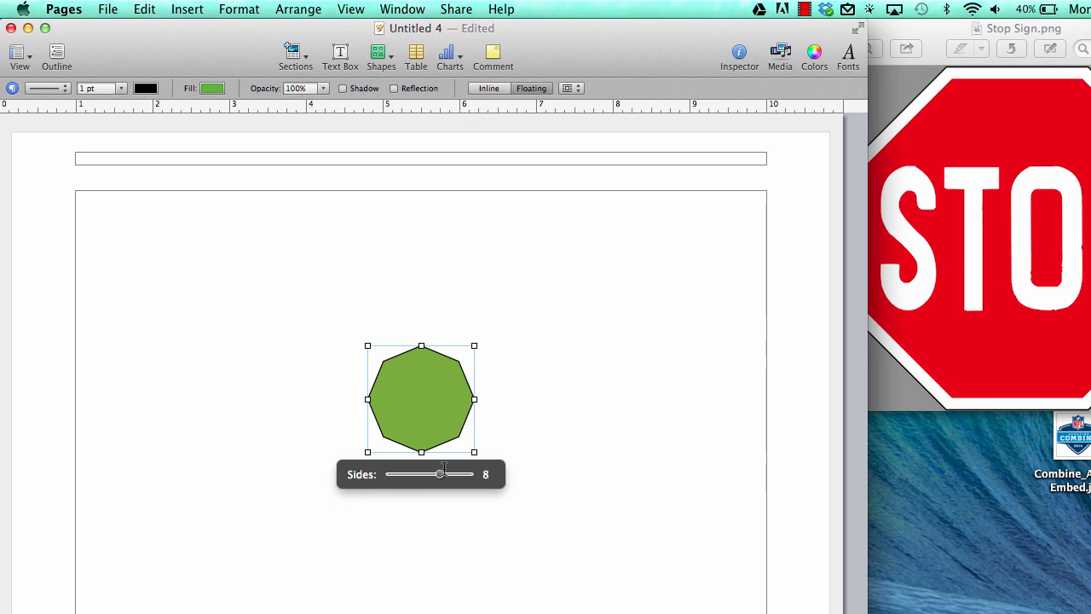
key("Return")
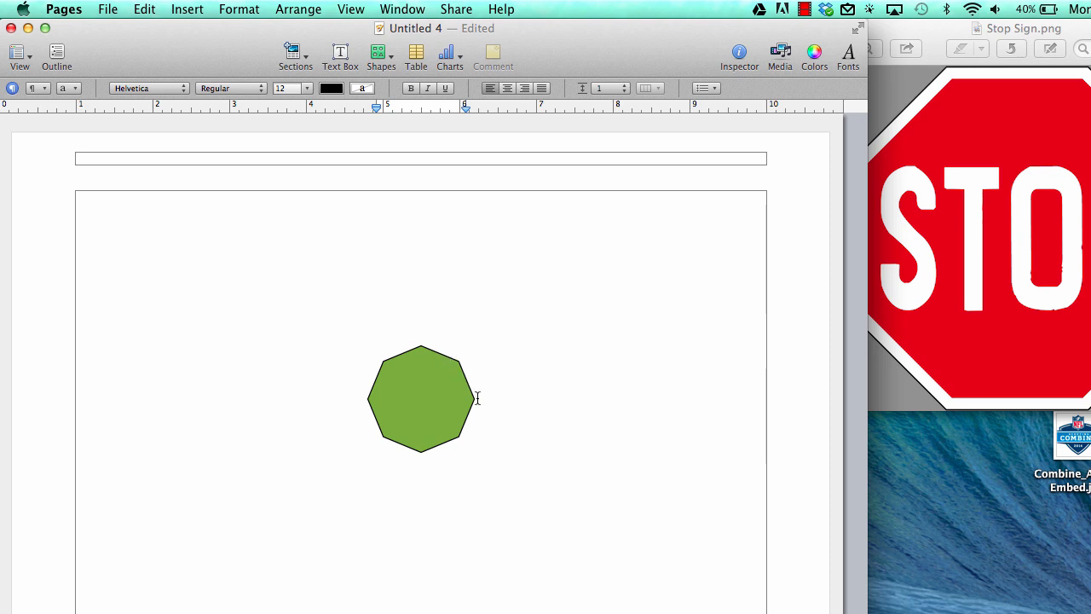
left_click(542, 450)
- Enlarge the green octagon to about 3.2 inches across and move it back toward the upper middle of the page
left_click(439, 383)
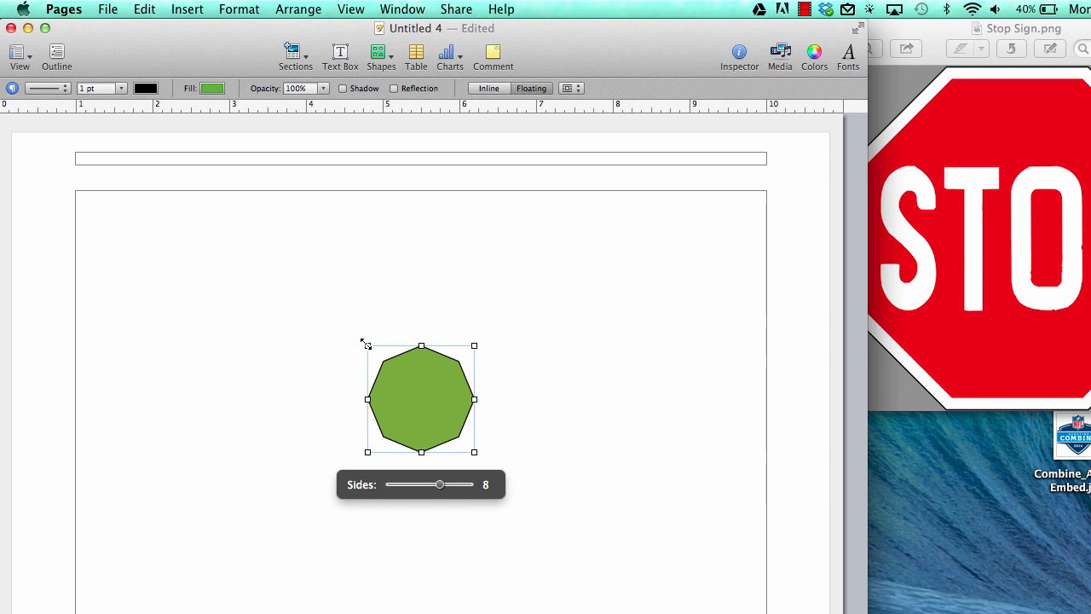
left_click_drag(366, 345, 231, 235)
left_click_drag(409, 327, 430, 346)
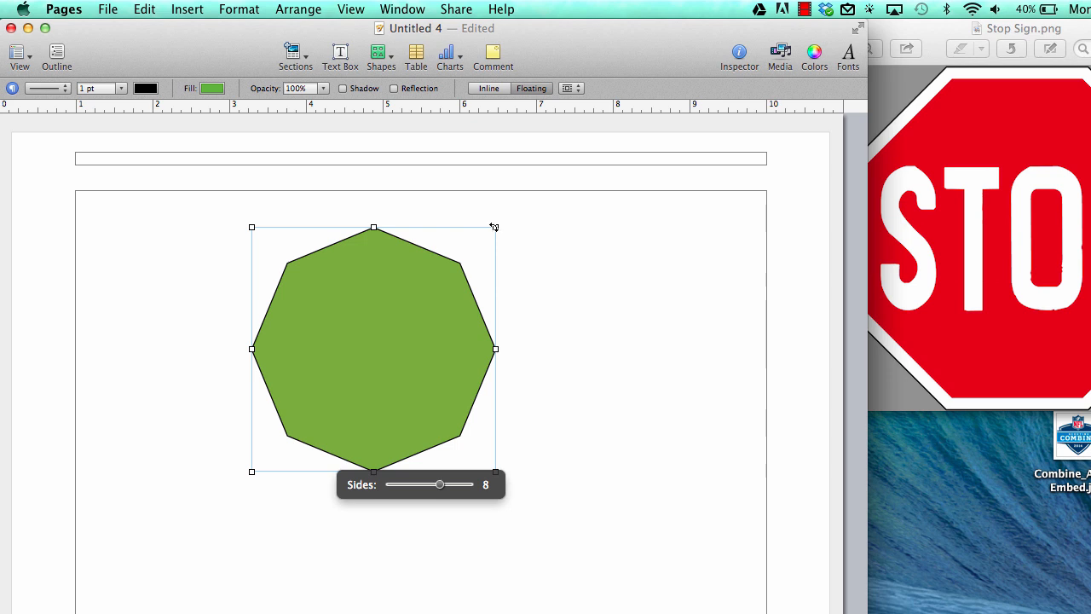
- Rotate the octagon clockwise until its top edge is level like the stop sign's, and shift it slightly toward the page centre
left_click_drag(495, 227, 526, 285)
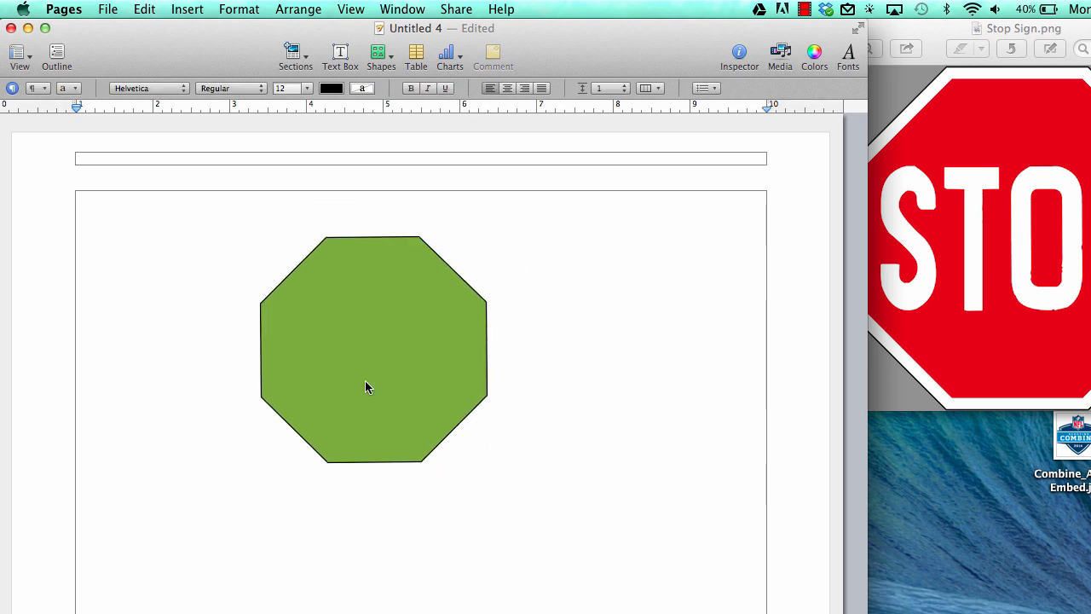
left_click_drag(365, 380, 393, 387)
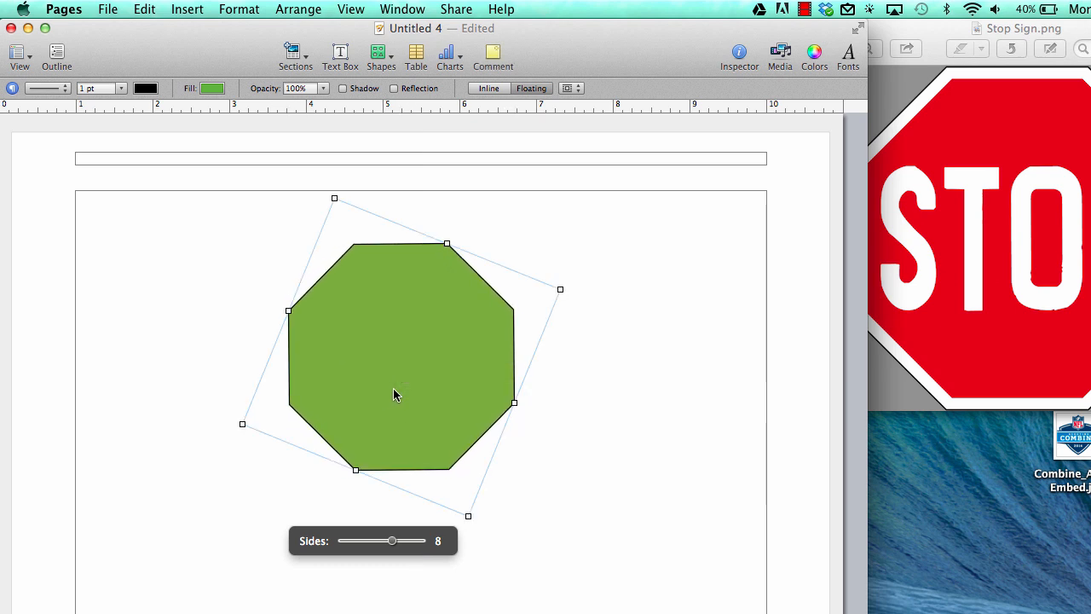
left_click(558, 420)
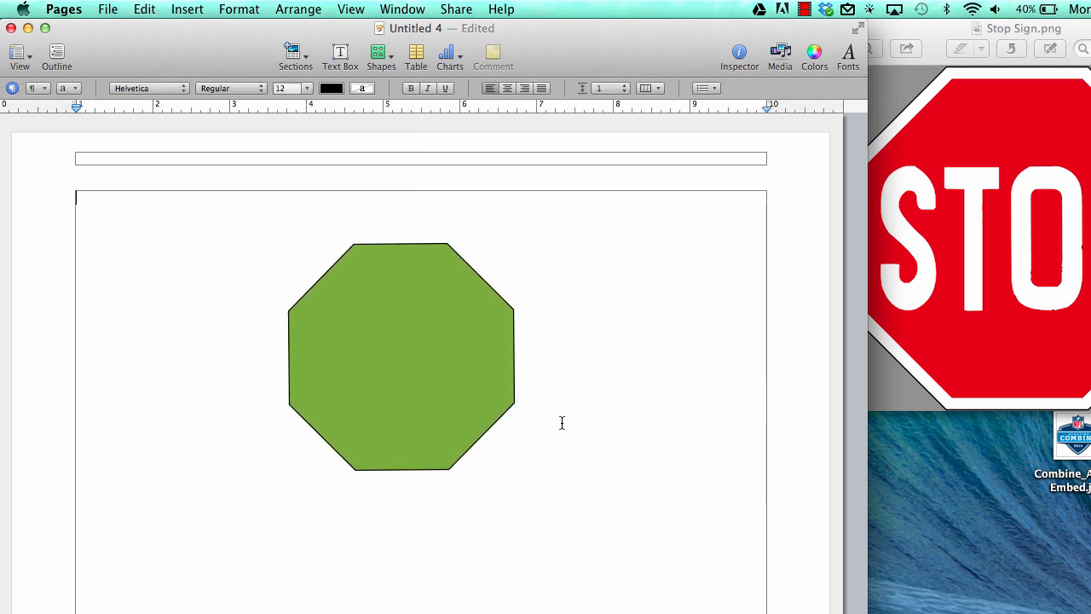
- Change the octagon's fill colour to dark red
left_click(421, 370)
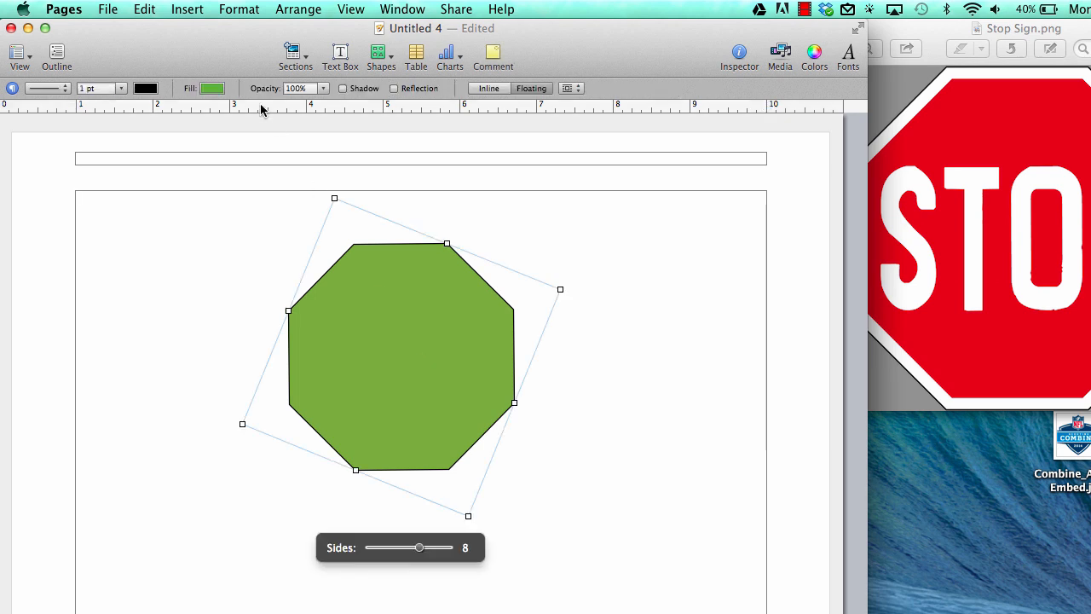
left_click(213, 88)
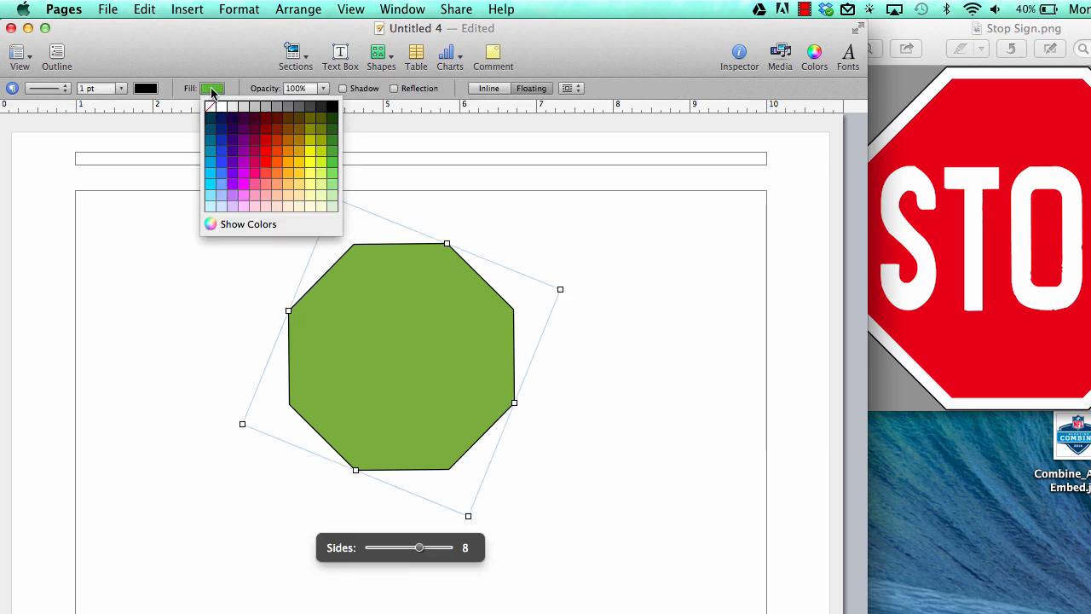
left_click(269, 138)
left_click(153, 367)
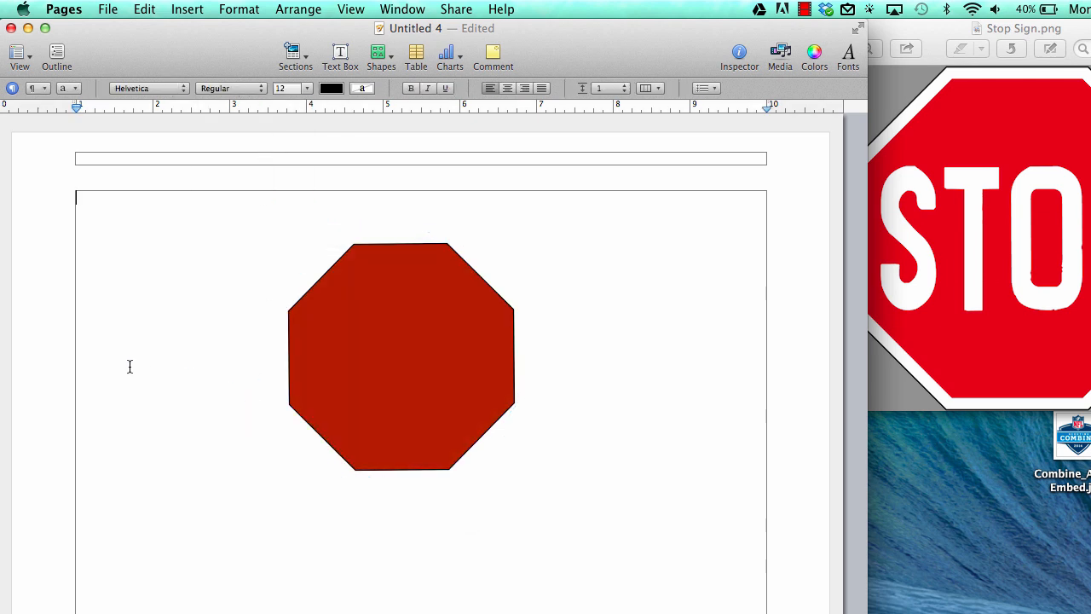
key("alt+super+i")
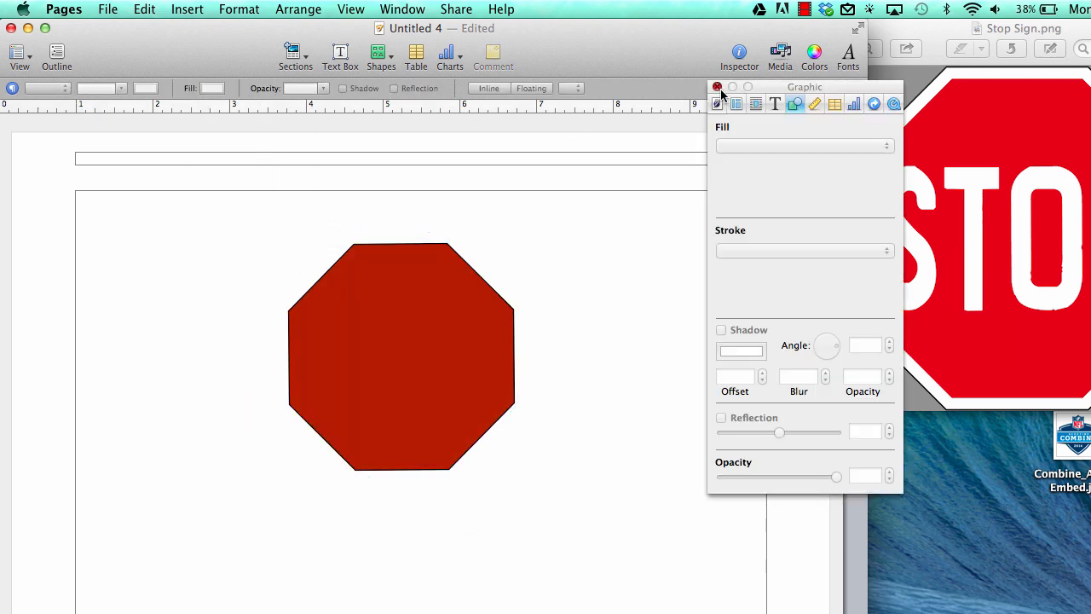
left_click(717, 87)
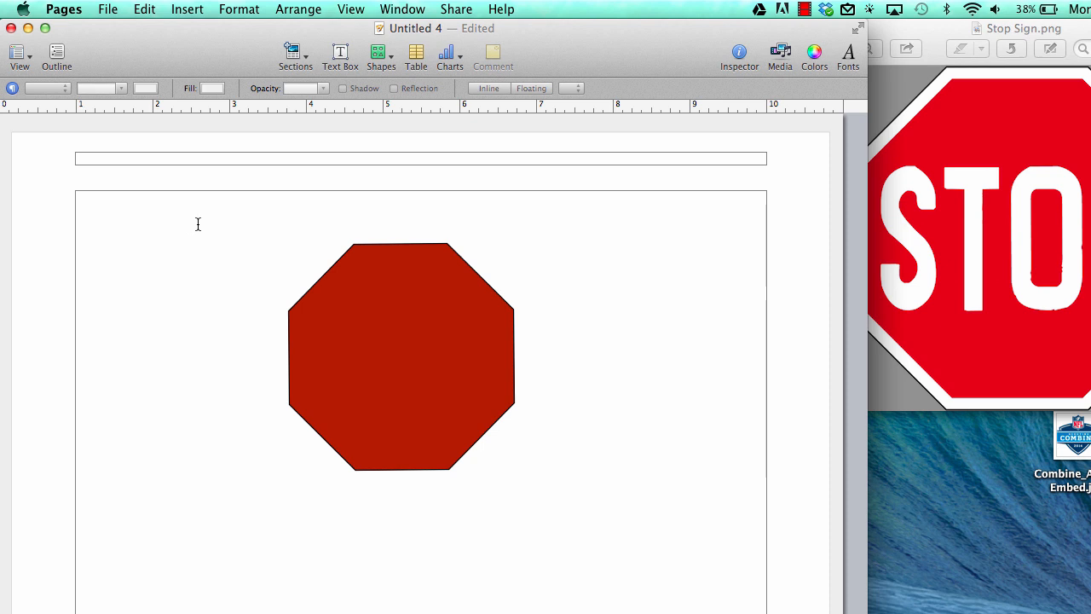
- Add a text box reading "STOP" over the octagon and set its font size to 64
left_click(340, 55)
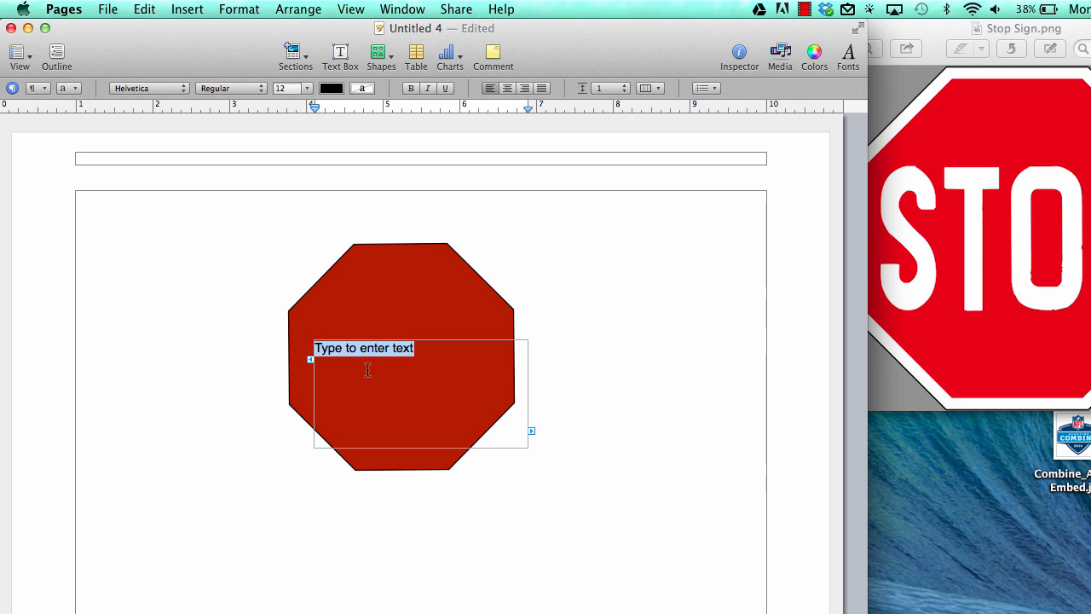
type("STOP")
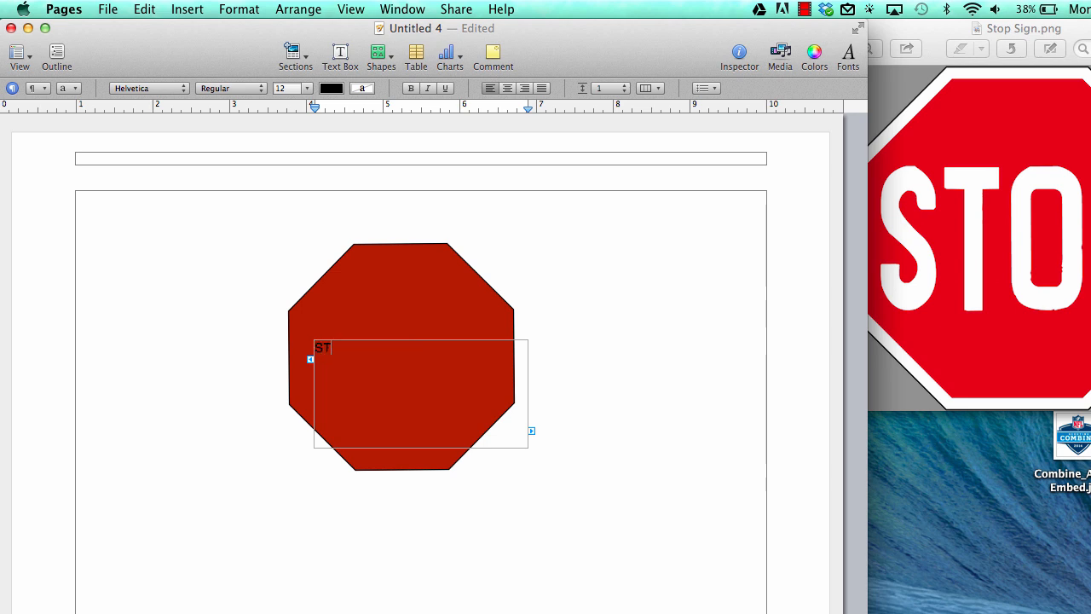
double_click(332, 347)
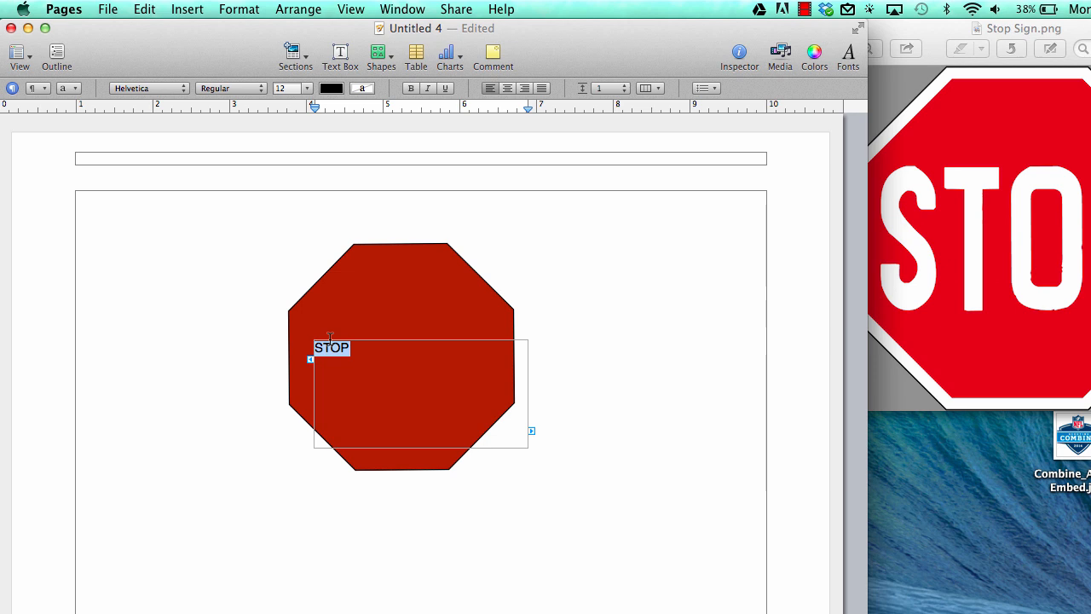
left_click(307, 87)
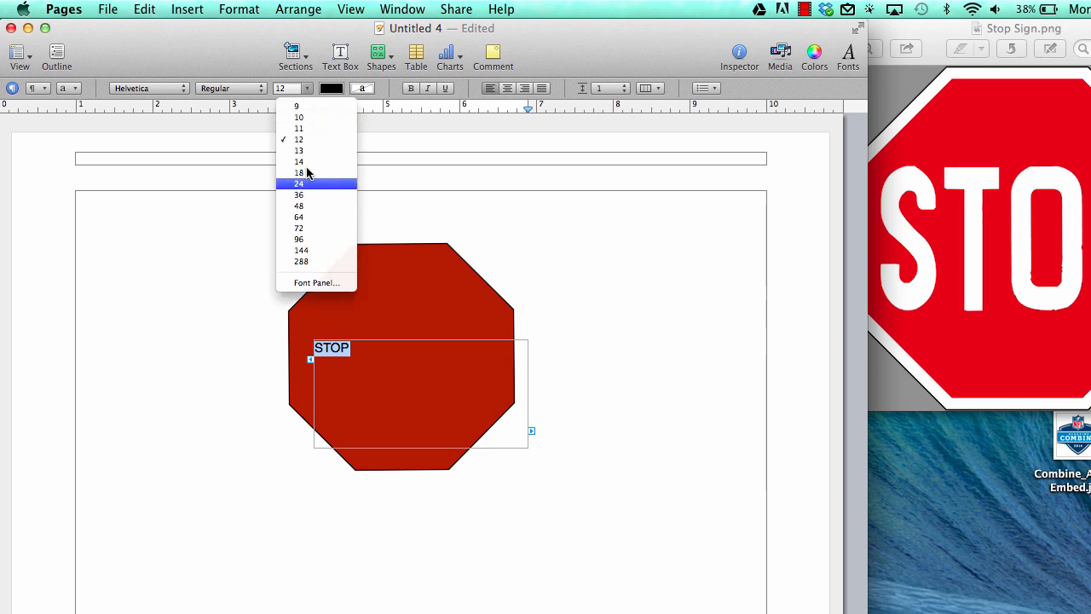
left_click(304, 217)
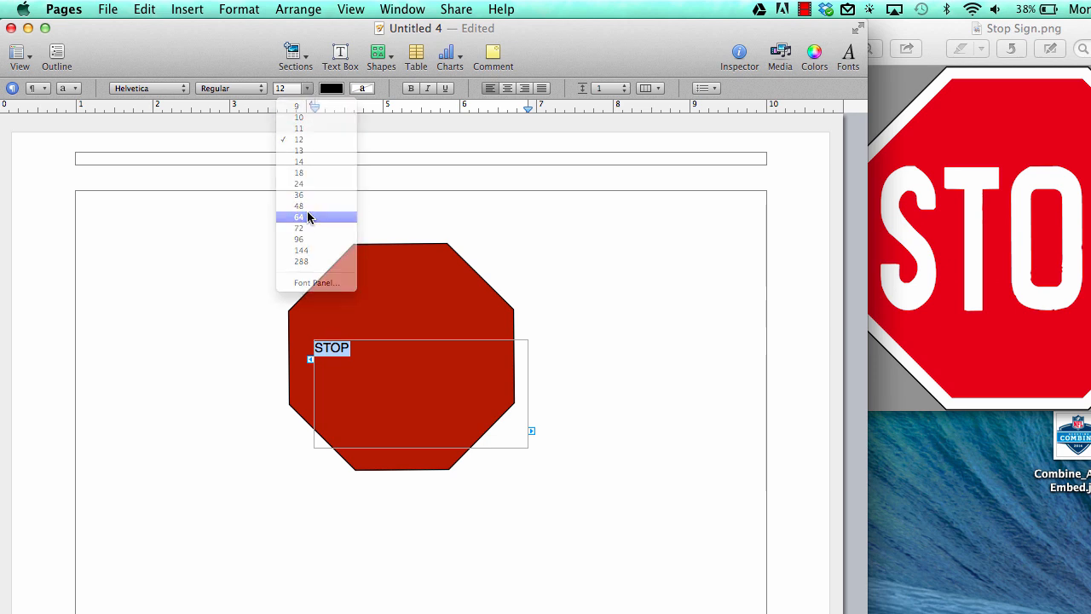
- Change the STOP text colour to white
left_click(335, 92)
left_click(338, 109)
left_click(198, 353)
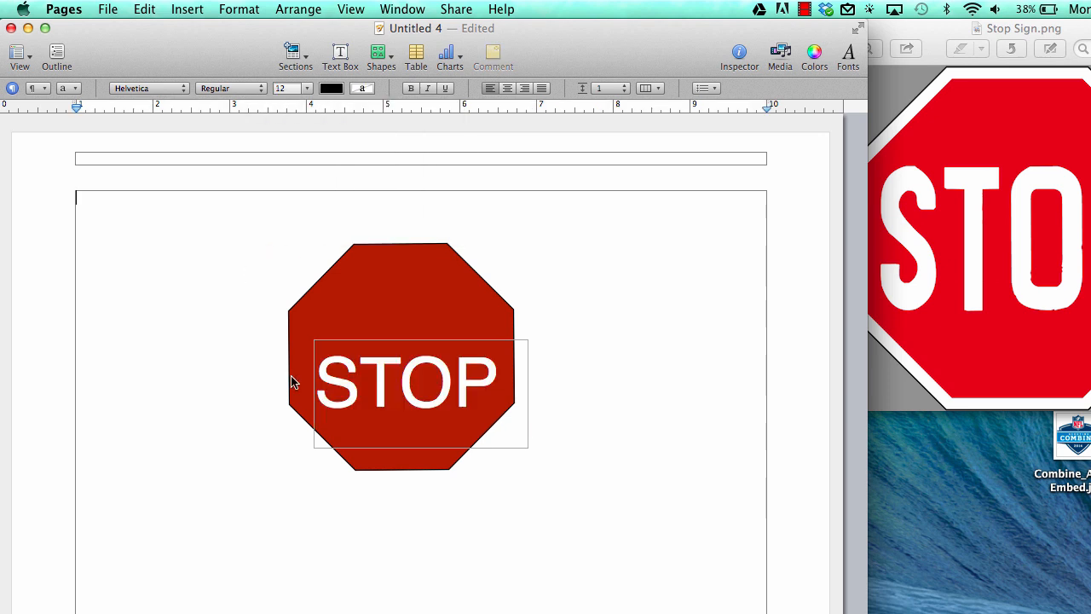
- Move the STOP text box to the middle of the octagon and shrink it to fit closely around the word
left_click_drag(391, 386, 381, 349)
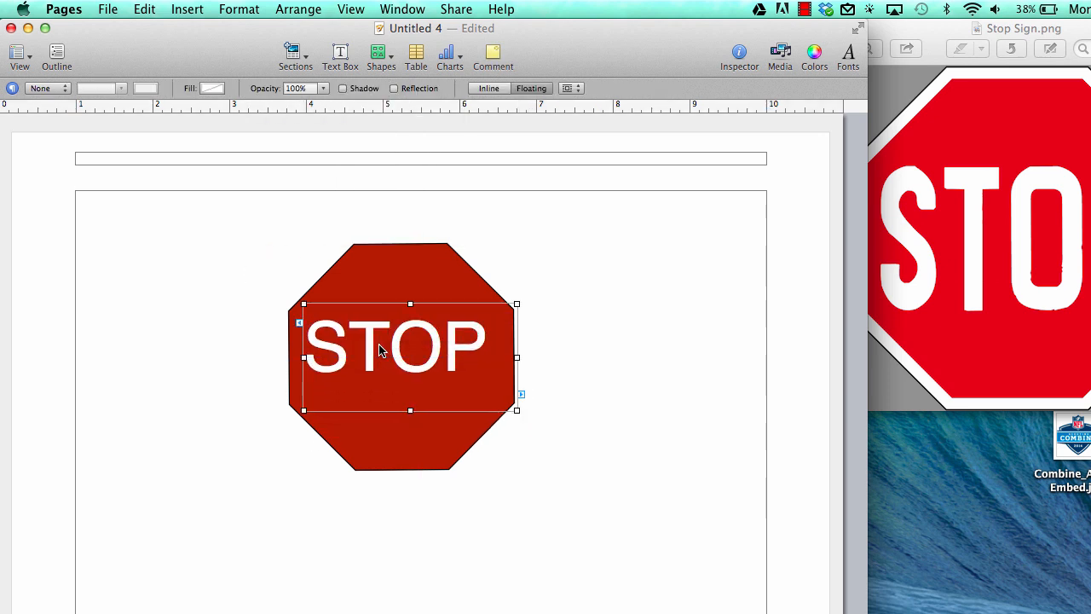
left_click_drag(516, 410, 499, 380)
left_click_drag(419, 347, 431, 349)
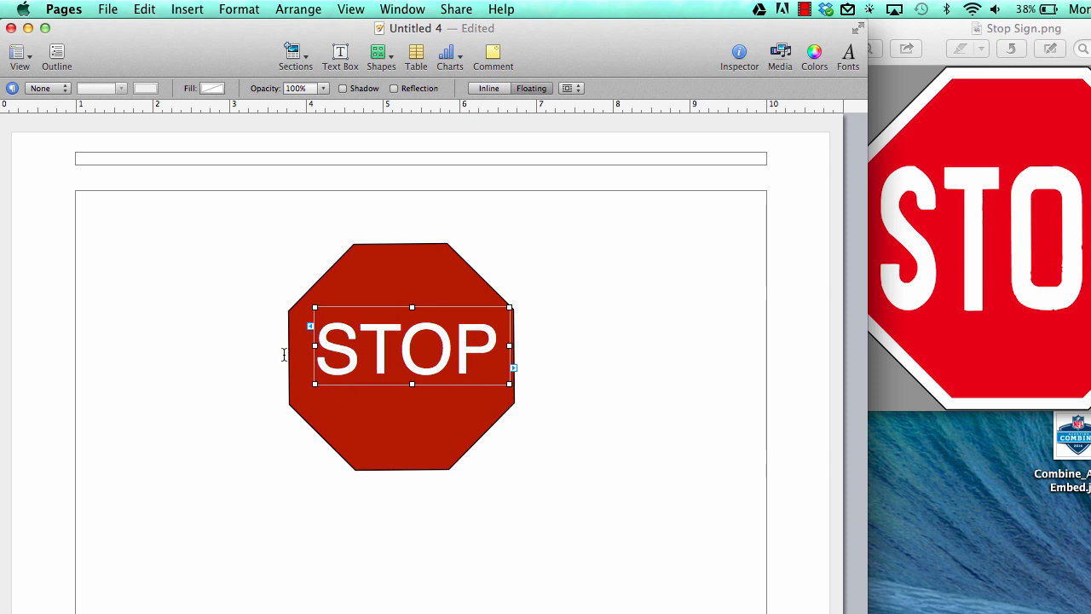
- Fill the STOP text box with the red that matches the octagon
left_click(213, 91)
left_click(216, 92)
left_click(210, 89)
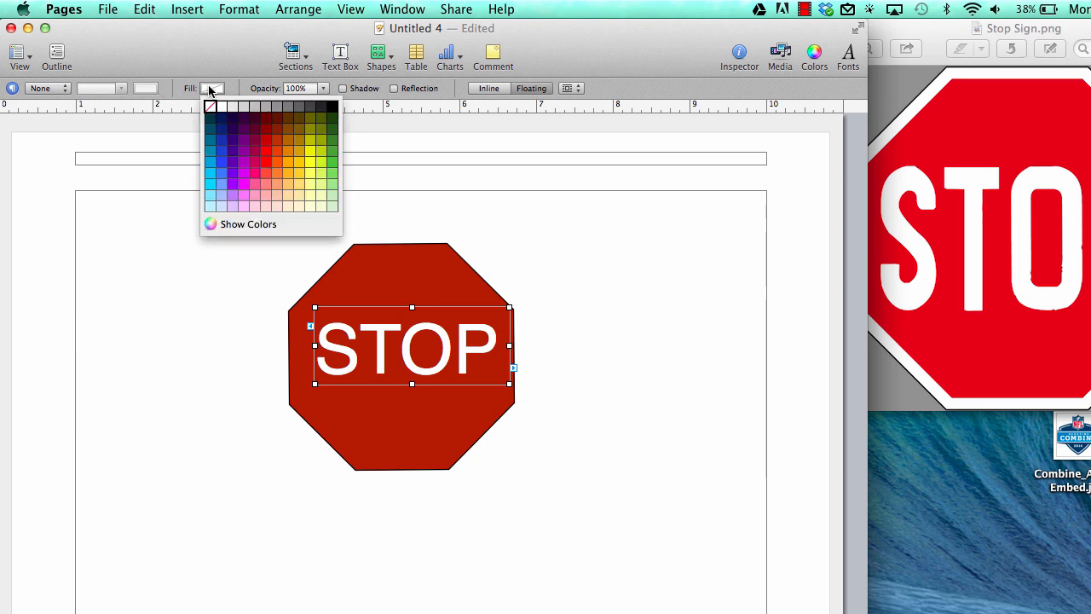
left_click(267, 142)
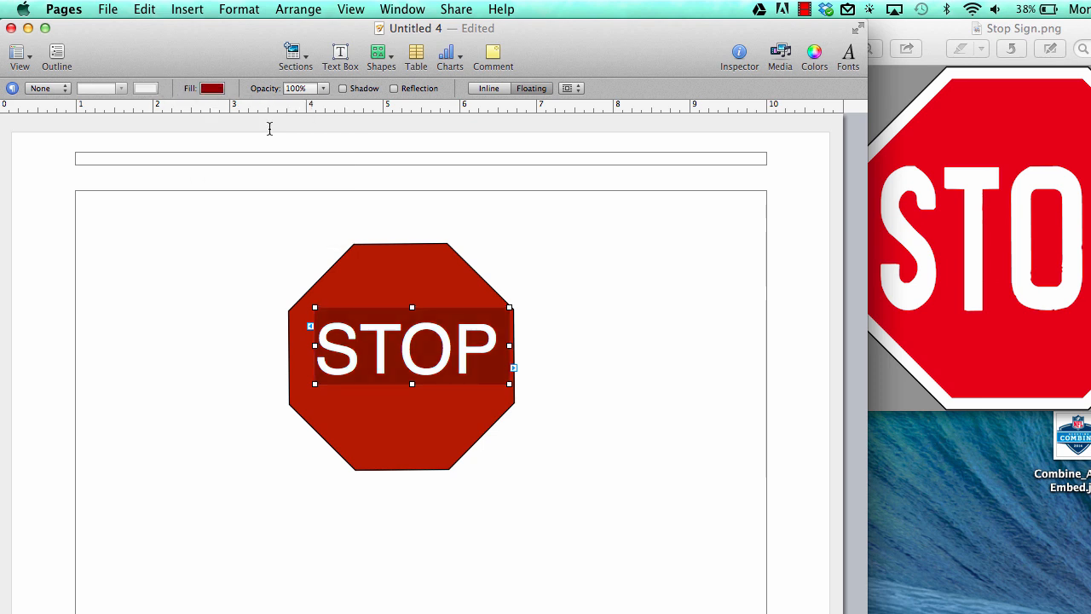
left_click(213, 91)
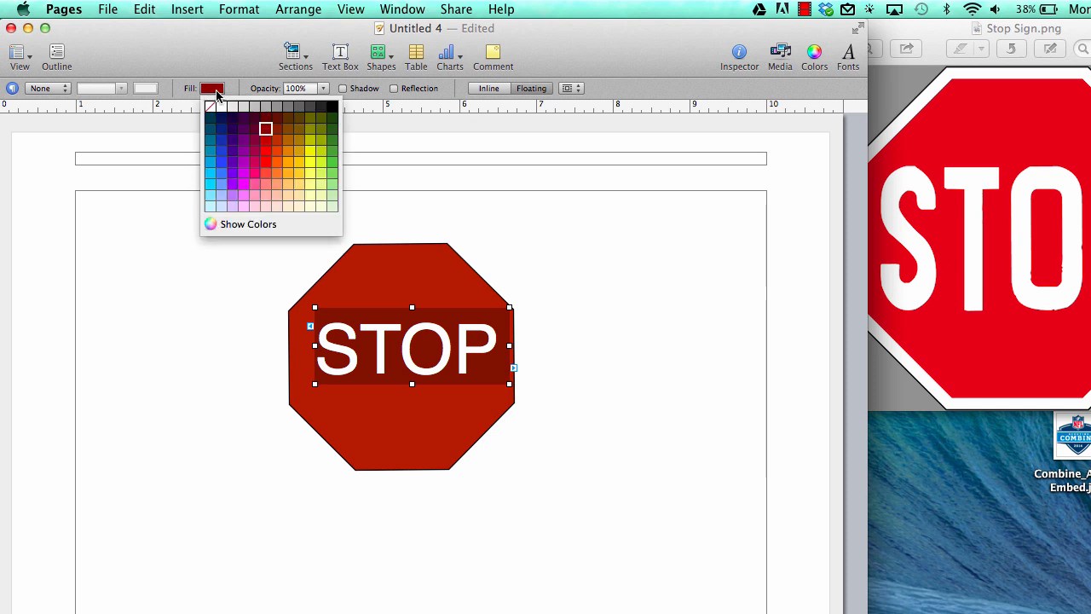
left_click(266, 142)
left_click(186, 287)
- Reposition the STOP text box and nudge it until the word sits centred on the octagon
left_click_drag(407, 373, 429, 360)
key("Right")
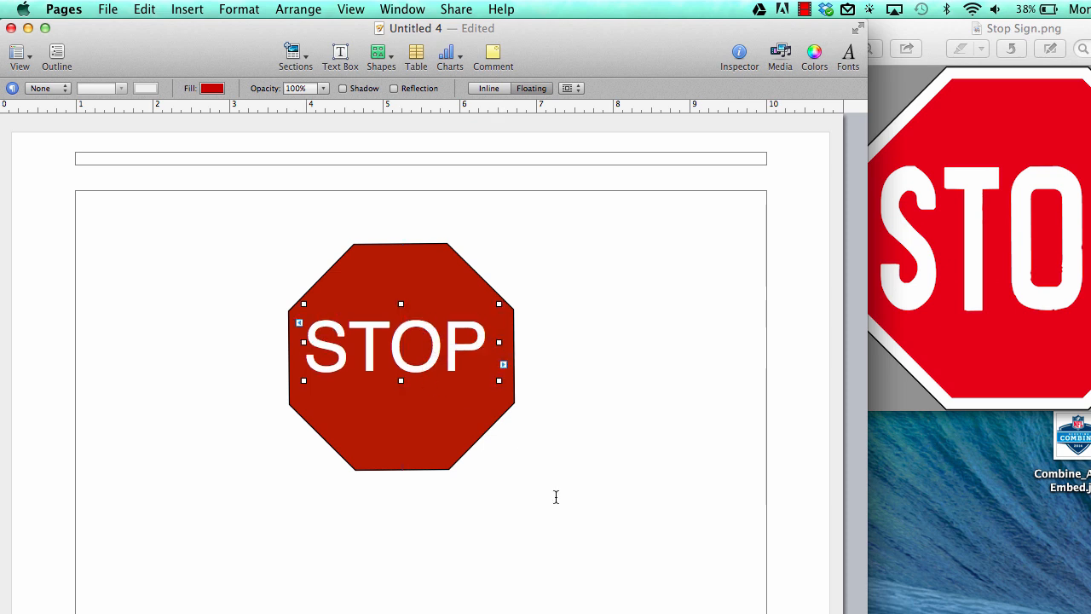
key("Down")
key("Down")
key("Right")
key("Right")
key("Right")
key("Right")
key("Right")
key("Right")
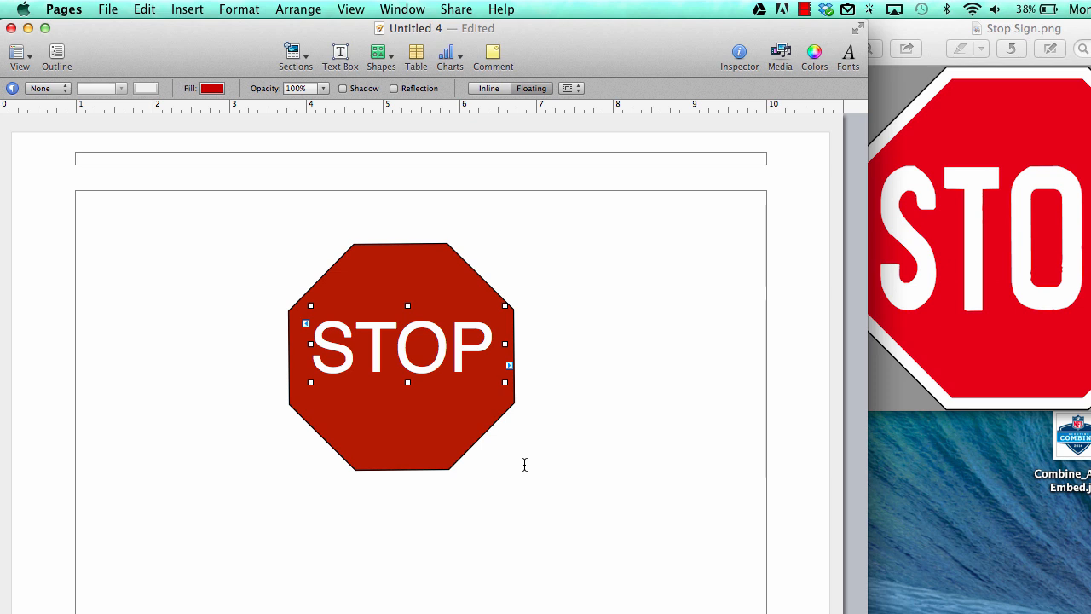
key("Down")
key("Down")
key("Down")
left_click(574, 543)
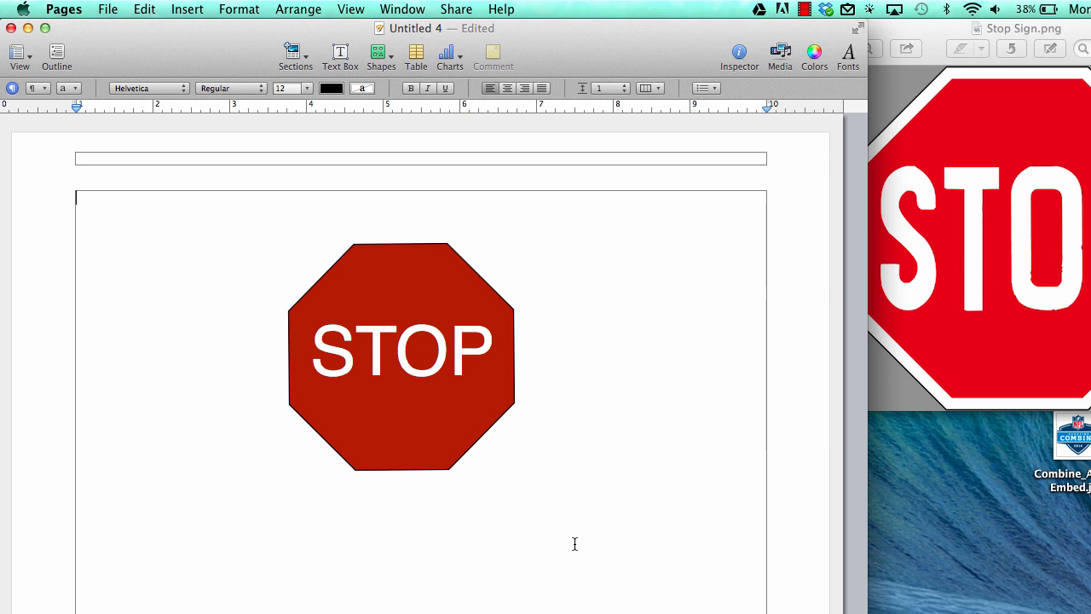
- Change the red octagon's outline colour from black to a dark red that blends with its fill
left_click(417, 262)
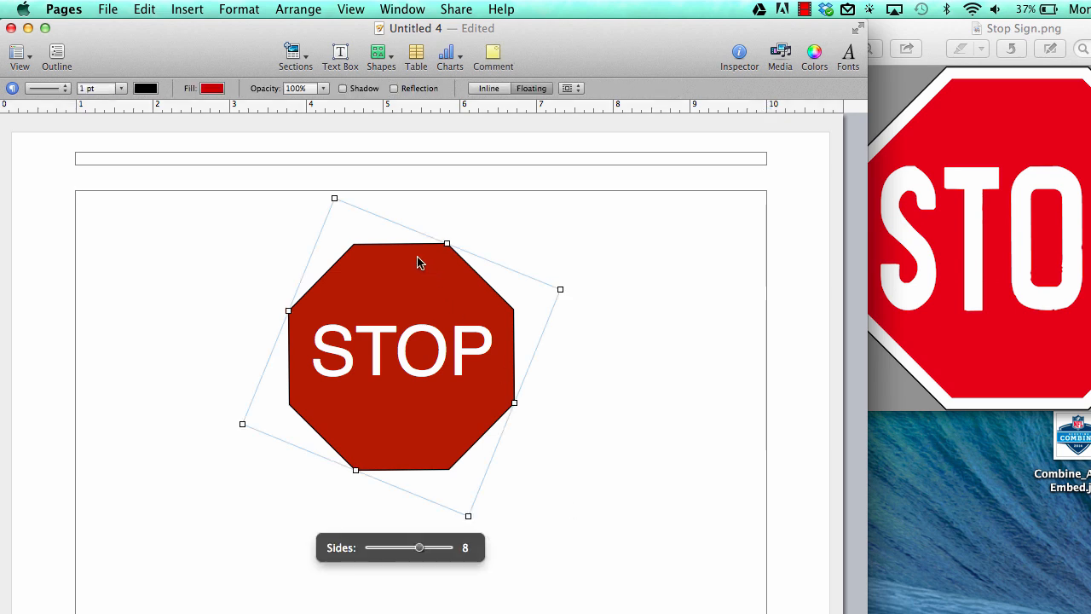
left_click(149, 88)
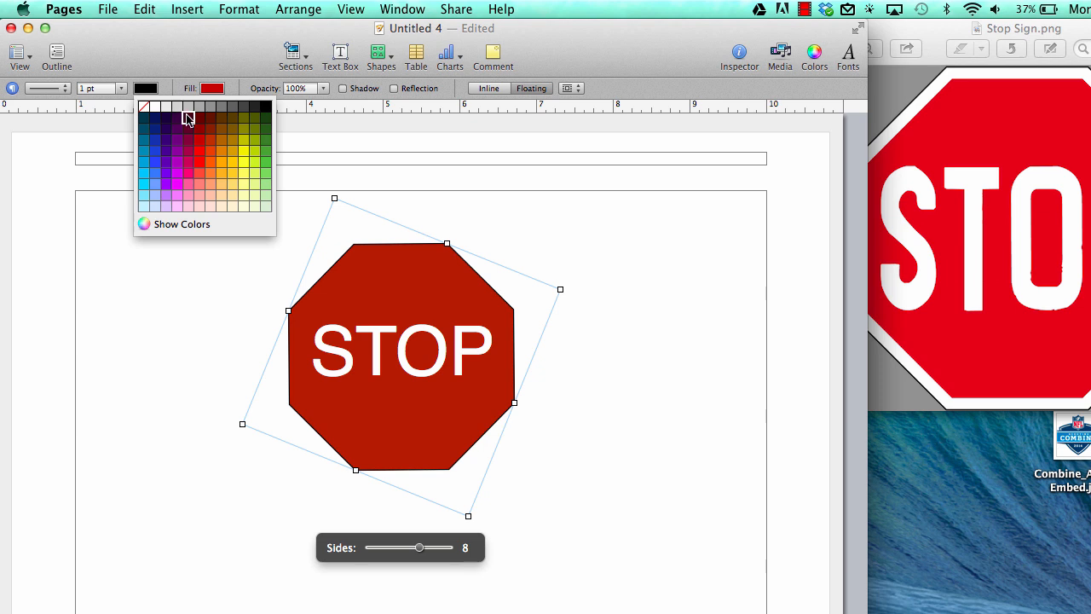
left_click(209, 130)
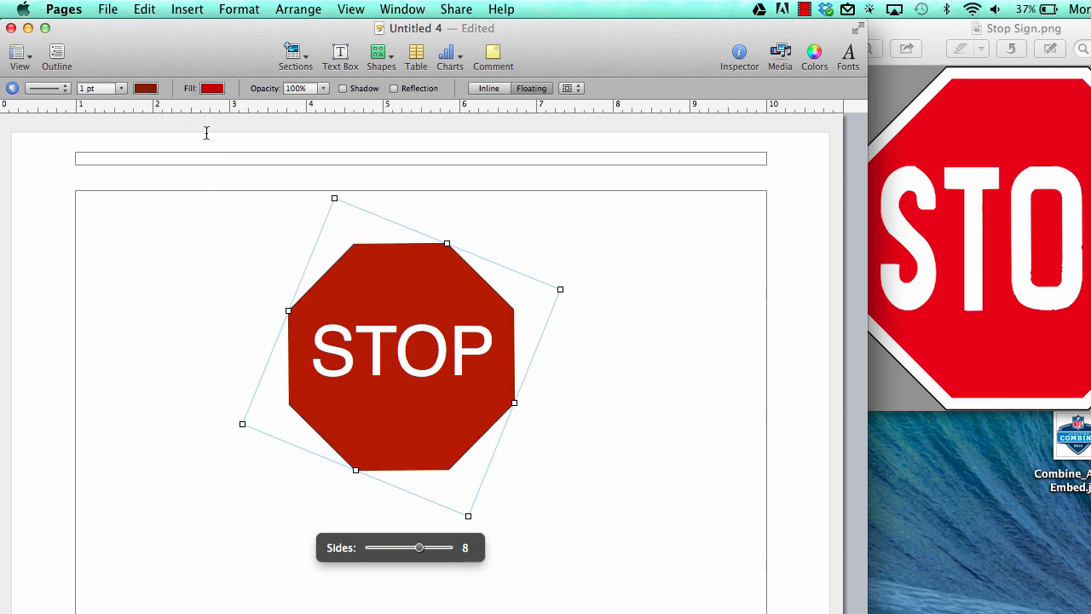
left_click(121, 281)
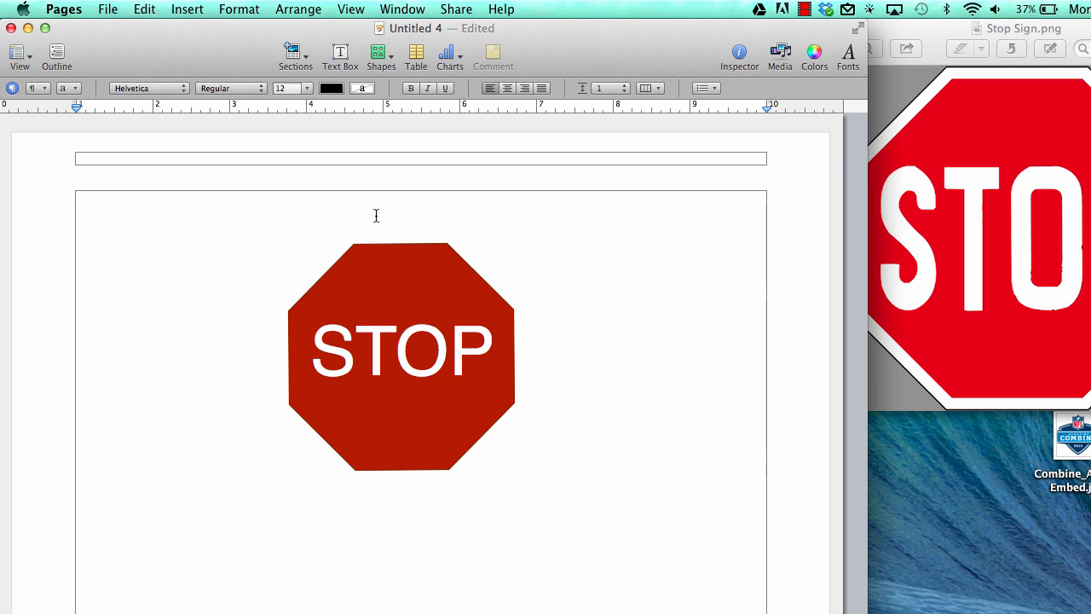
- Duplicate the red octagon, place the copy at the lower left of the page, and enlarge it to about 3.5 inches
left_click(417, 274)
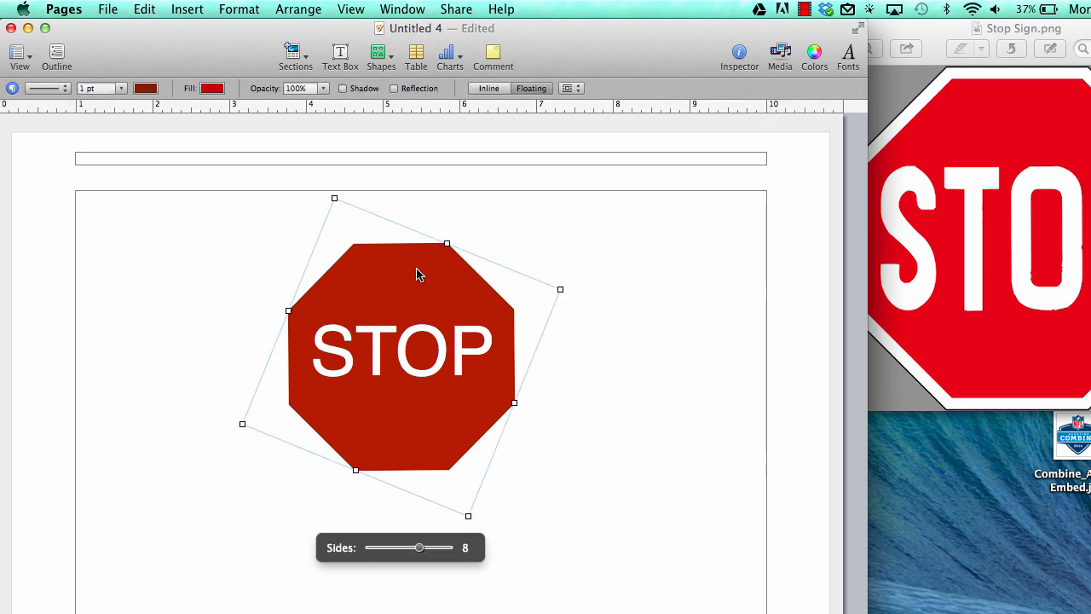
left_click_drag(417, 274, 612, 364)
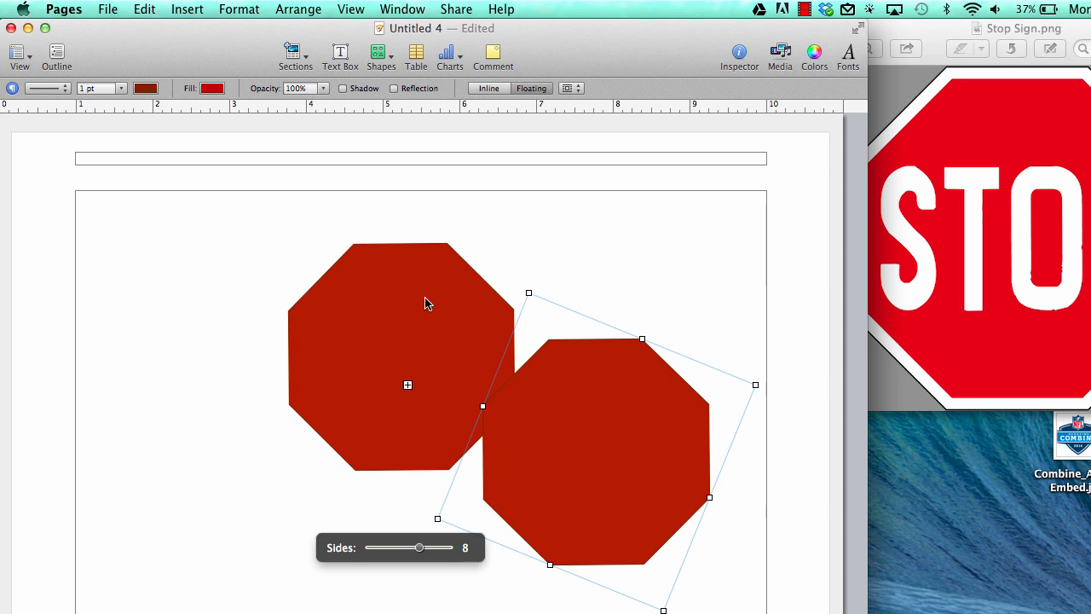
left_click_drag(597, 402, 210, 441)
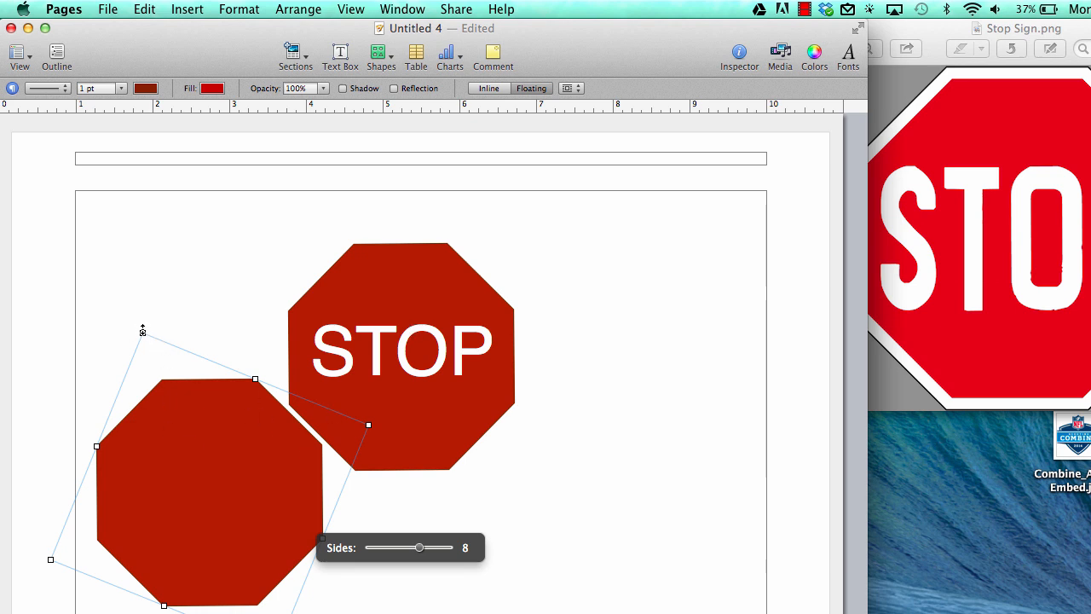
left_click_drag(142, 331, 142, 307)
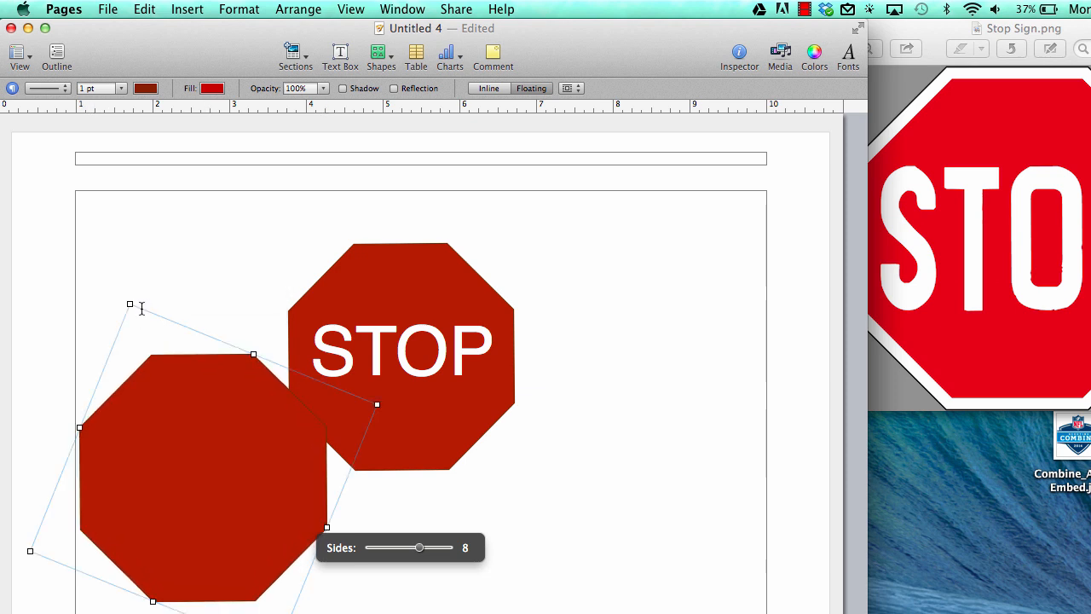
- Give the larger octagon copy a white fill and a black outline
left_click(213, 88)
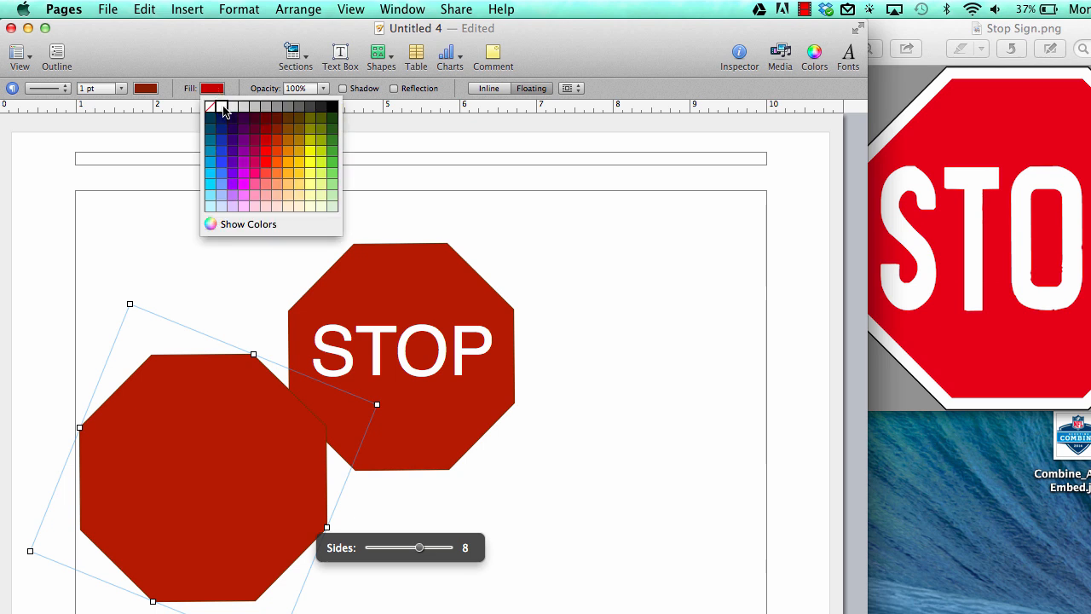
left_click(216, 107)
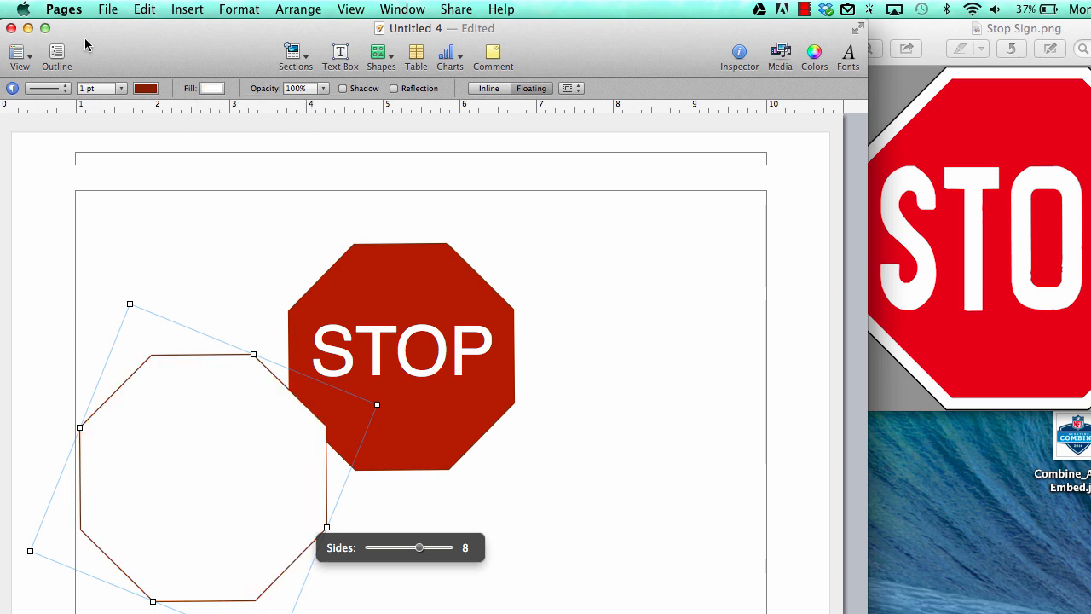
left_click(147, 89)
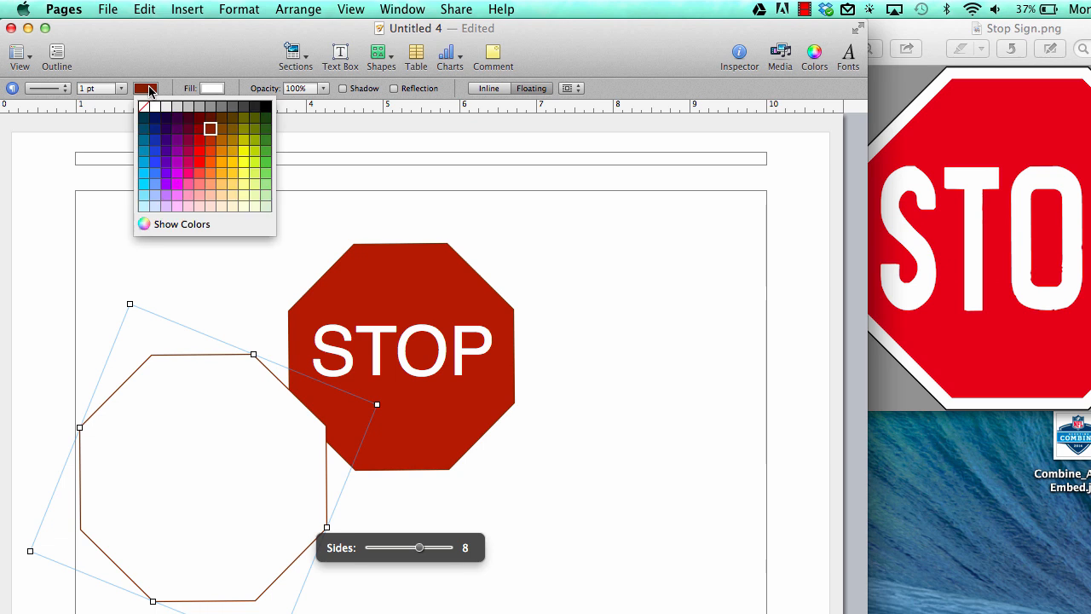
left_click(266, 106)
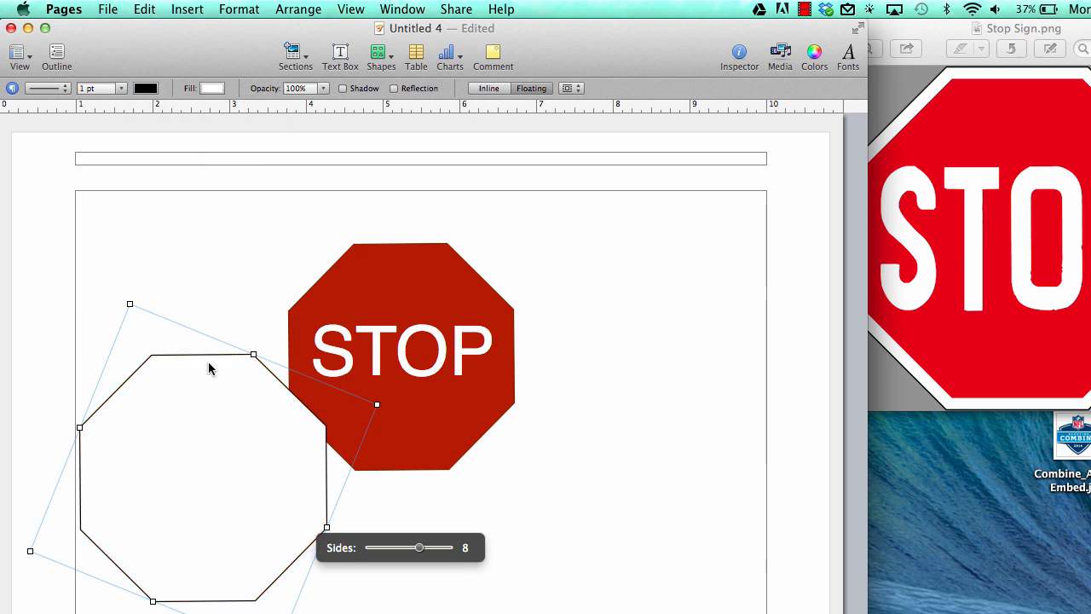
- Centre the white octagon over the sign and send it backward twice, behind the text and the red octagon
left_click_drag(205, 403, 405, 288)
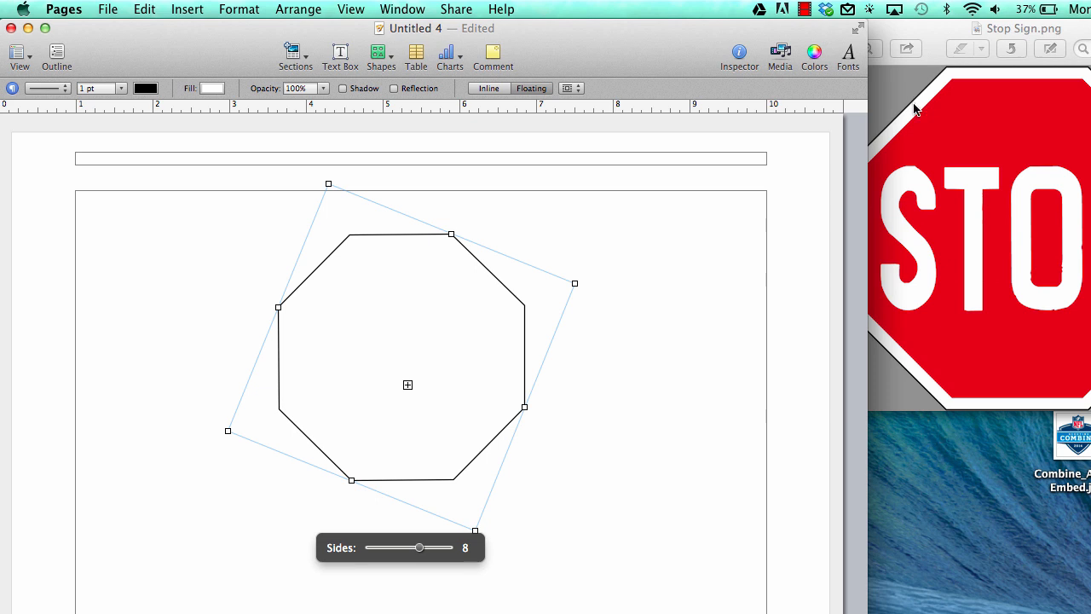
right_click(410, 282)
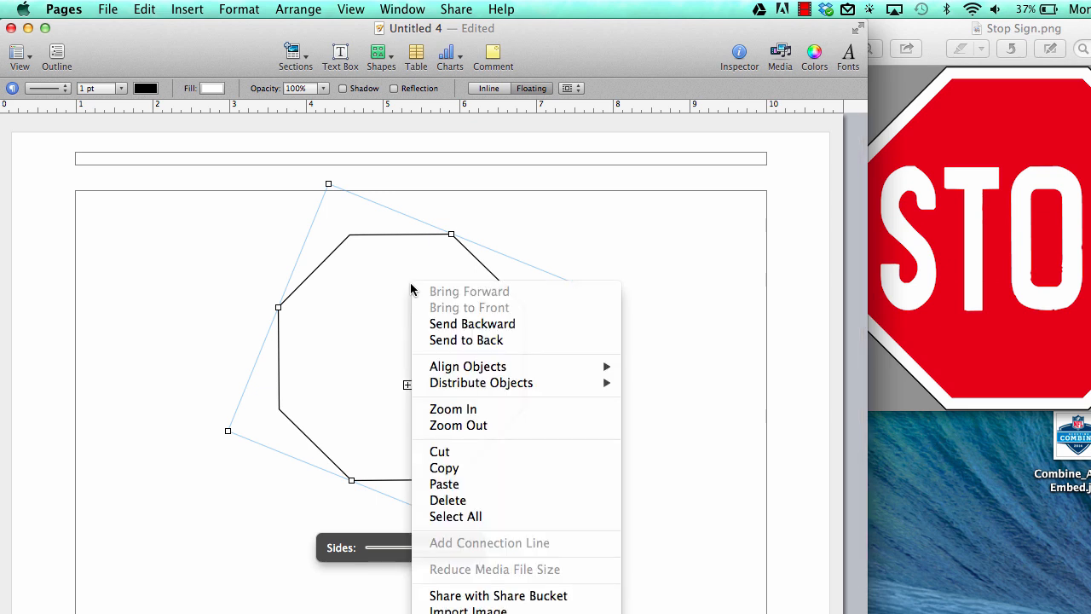
left_click(441, 324)
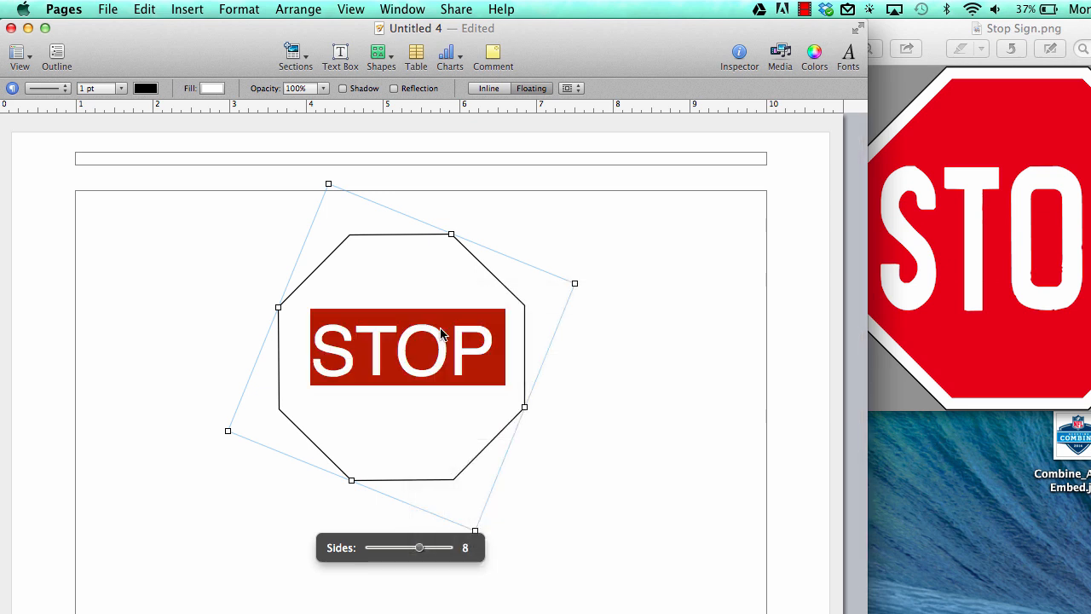
right_click(414, 274)
left_click(442, 316)
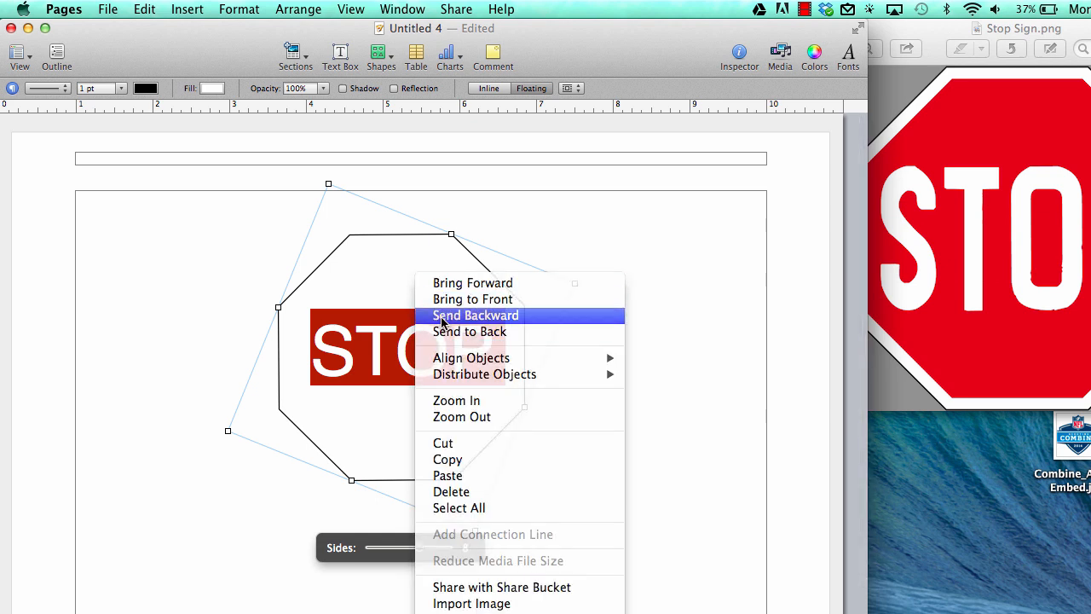
left_click(633, 452)
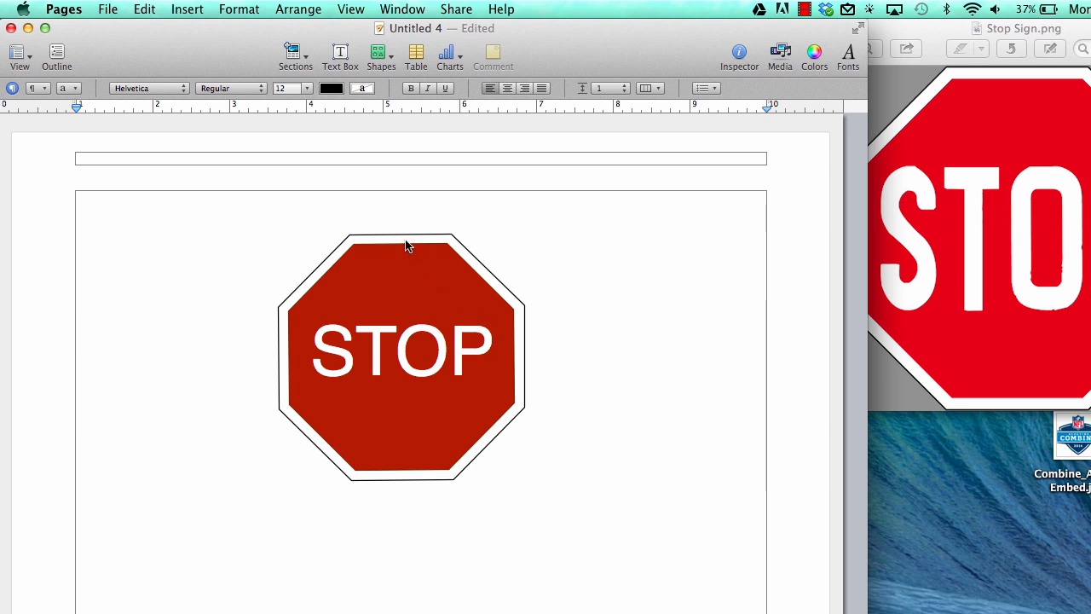
- Pull the white octagon out to the right of the sign and return it behind the red octagon as an even border
left_click_drag(407, 246, 588, 210)
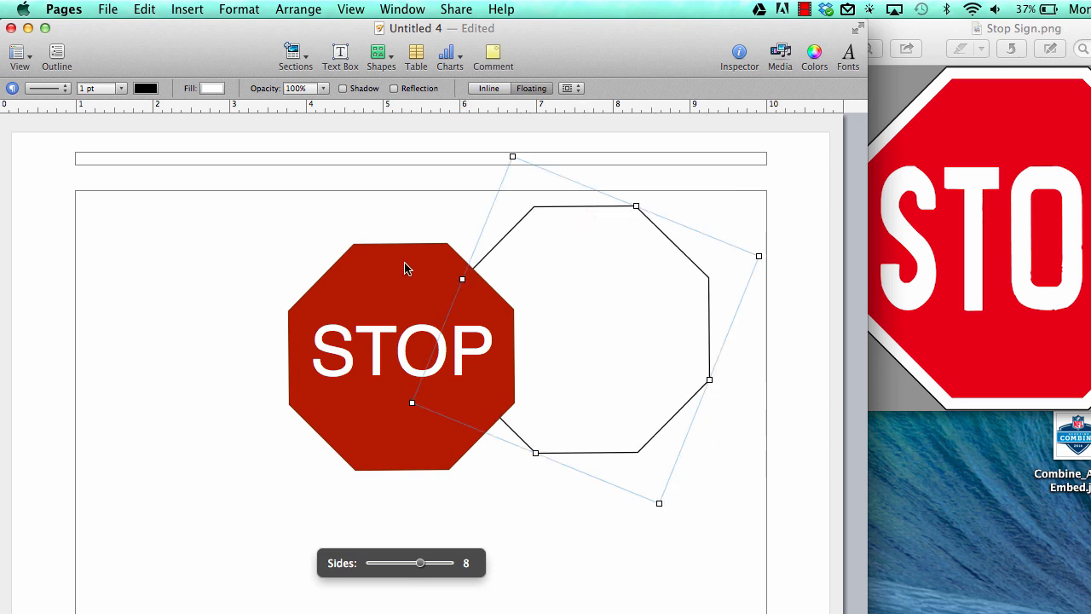
left_click(548, 251)
left_click_drag(548, 251, 365, 287)
left_click(181, 257)
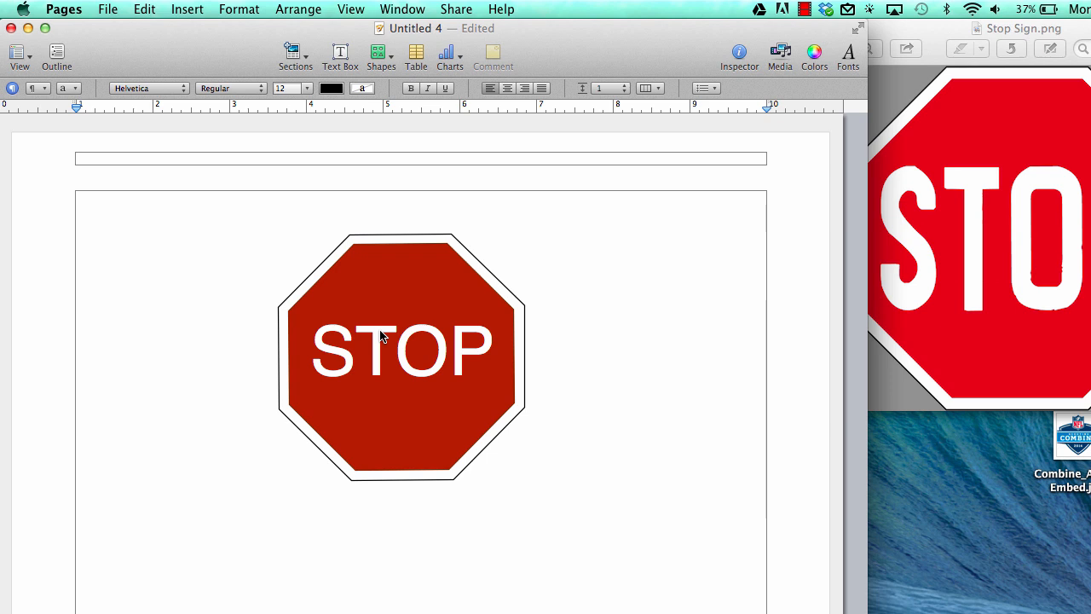
- Select the white octagon, the red octagon and the STOP text box together
left_click(327, 269)
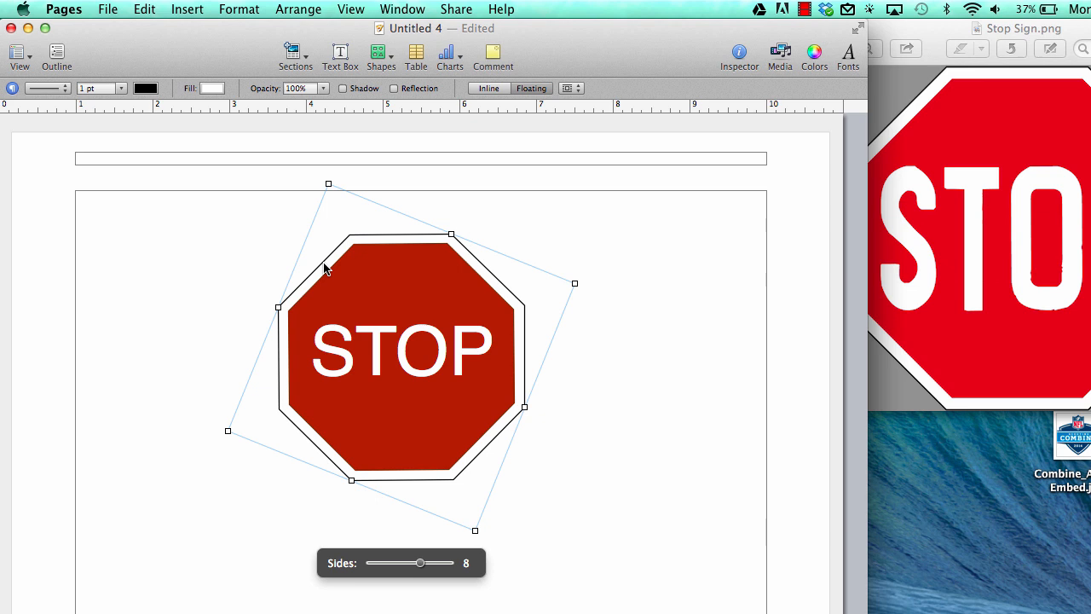
left_click(368, 292, "shift")
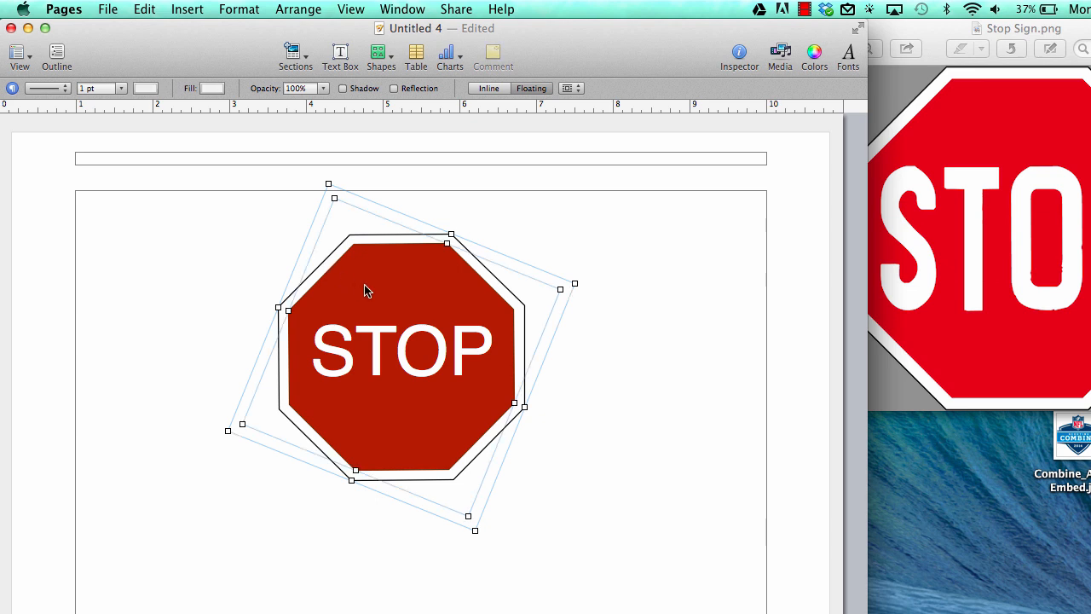
left_click(380, 344, "shift")
right_click(401, 283)
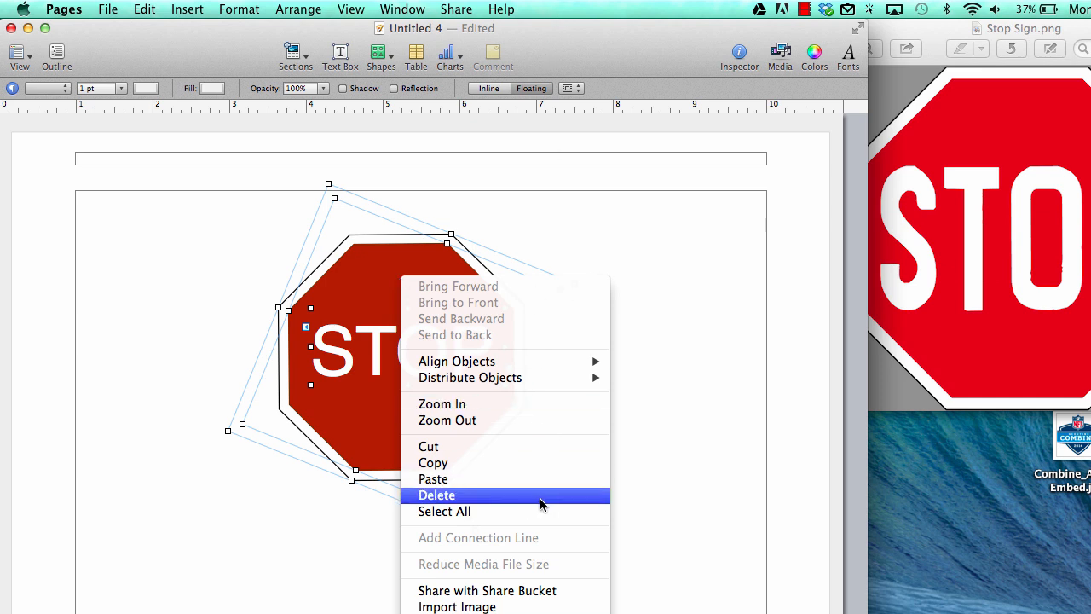
left_click(579, 68)
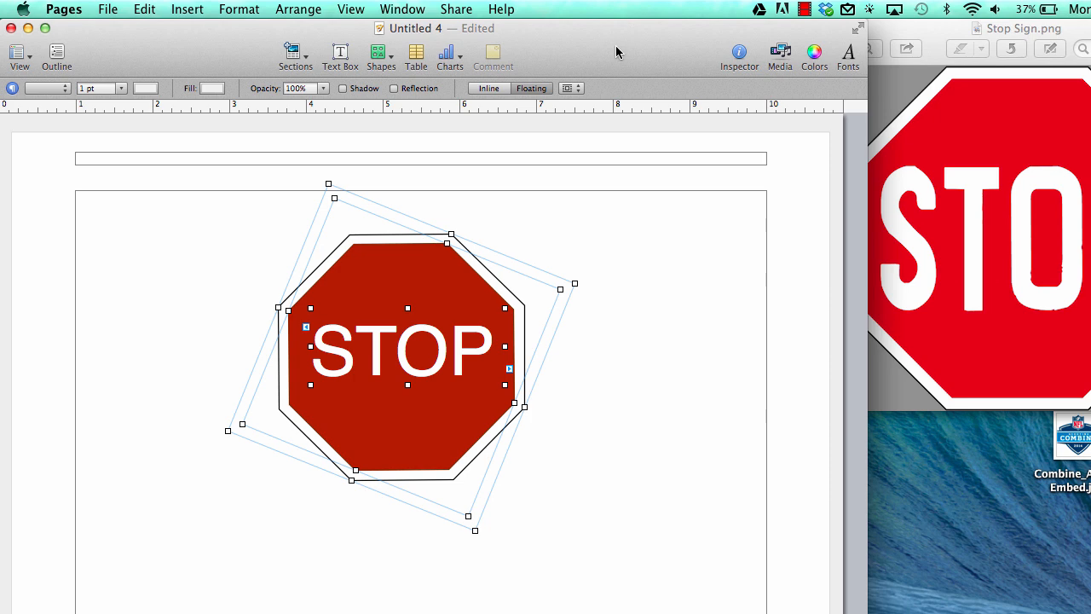
- Customize the toolbar by adding the Forward and Backward commands after Comment
right_click(610, 53)
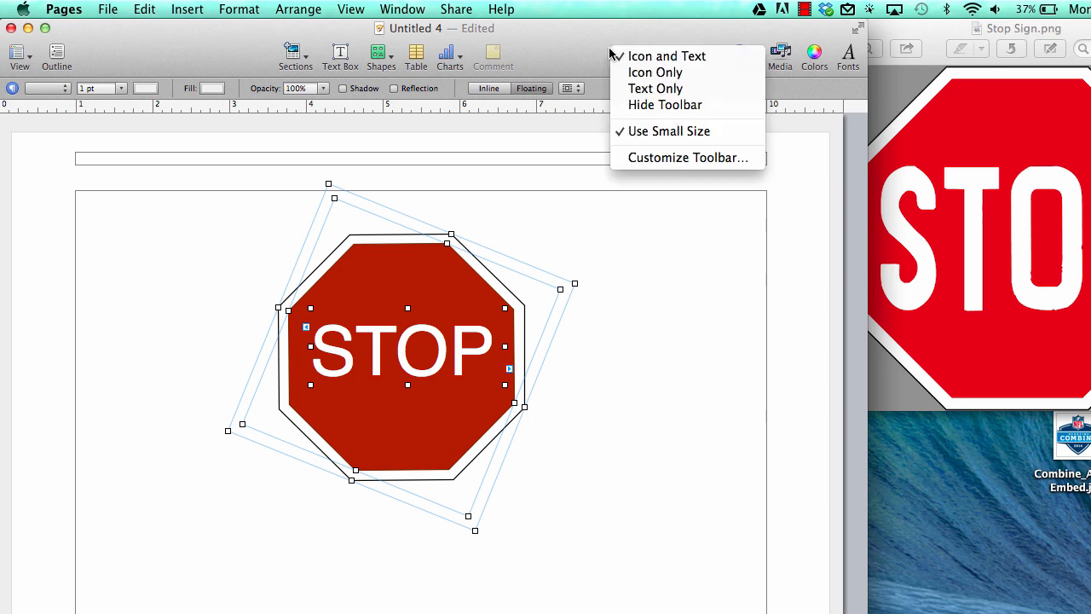
left_click(667, 160)
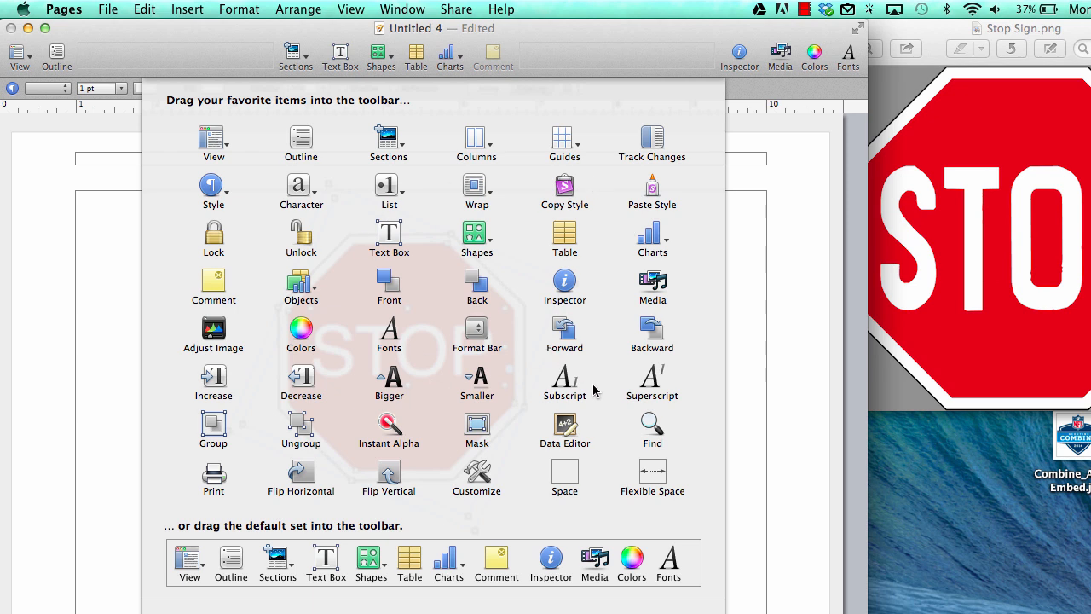
left_click_drag(570, 334, 534, 63)
left_click_drag(653, 331, 548, 54)
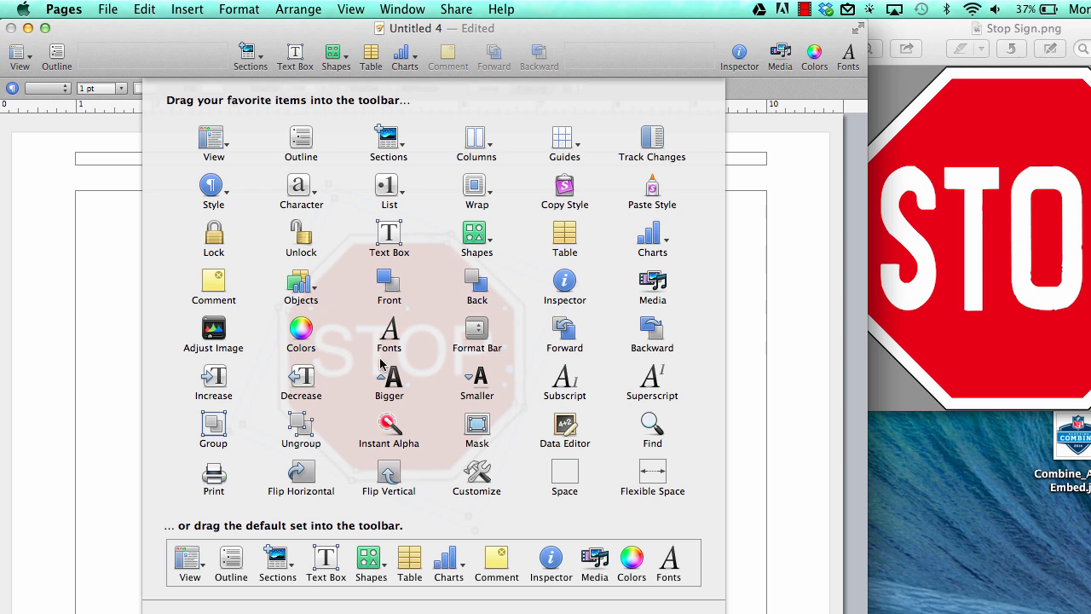
- Add the Group and Ungroup commands to the toolbar after Backward and finish customizing
left_click_drag(213, 422, 570, 57)
left_click_drag(300, 424, 593, 61)
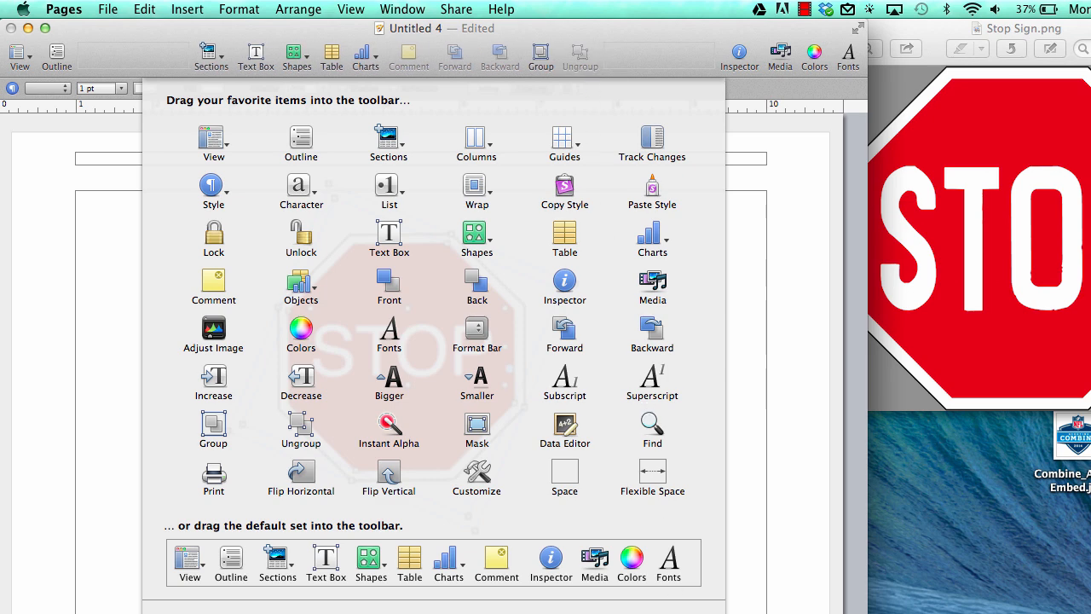
scroll(675, 592, "down", 3)
key("Return")
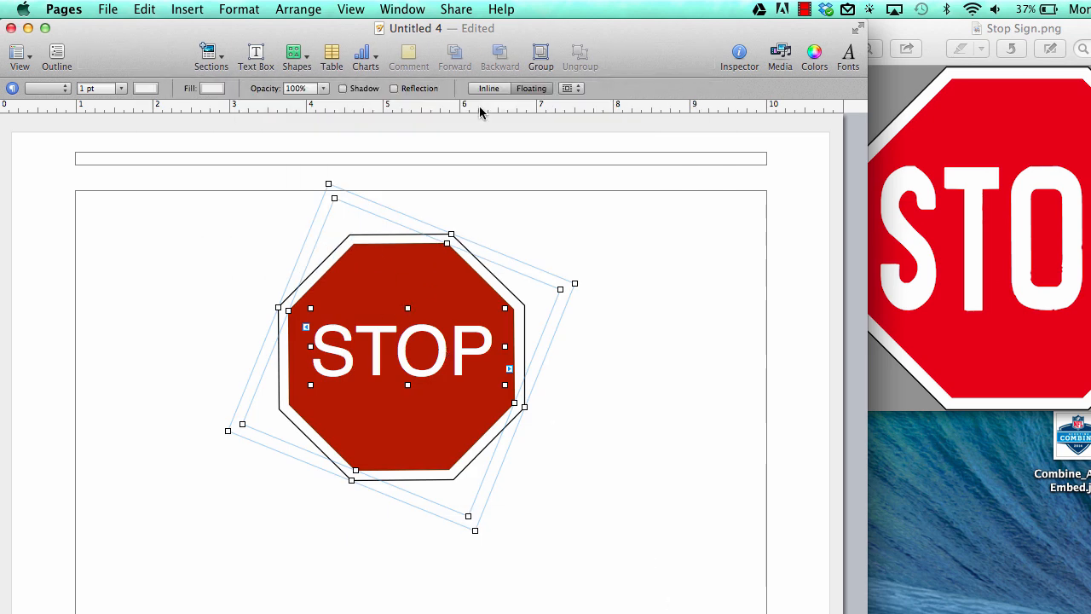
- Group the two octagons and the STOP text into one sign, and place a duplicate of it to the right
left_click(534, 52)
left_click_drag(504, 355, 365, 350)
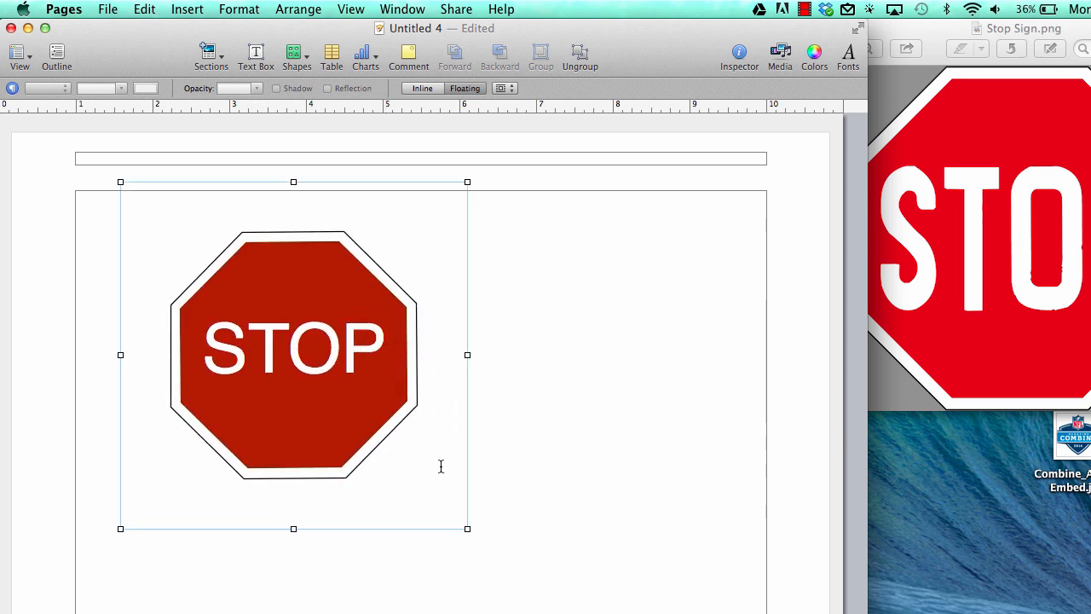
left_click_drag(281, 376, 494, 365)
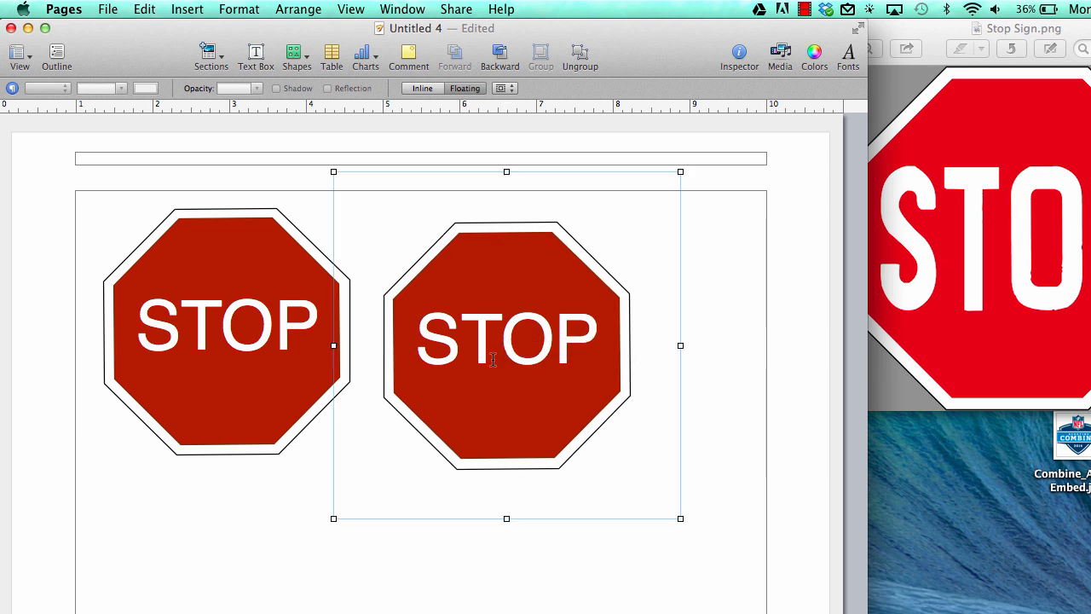
- Remove both the duplicate sign and the original grouped sign from the page
key("Delete")
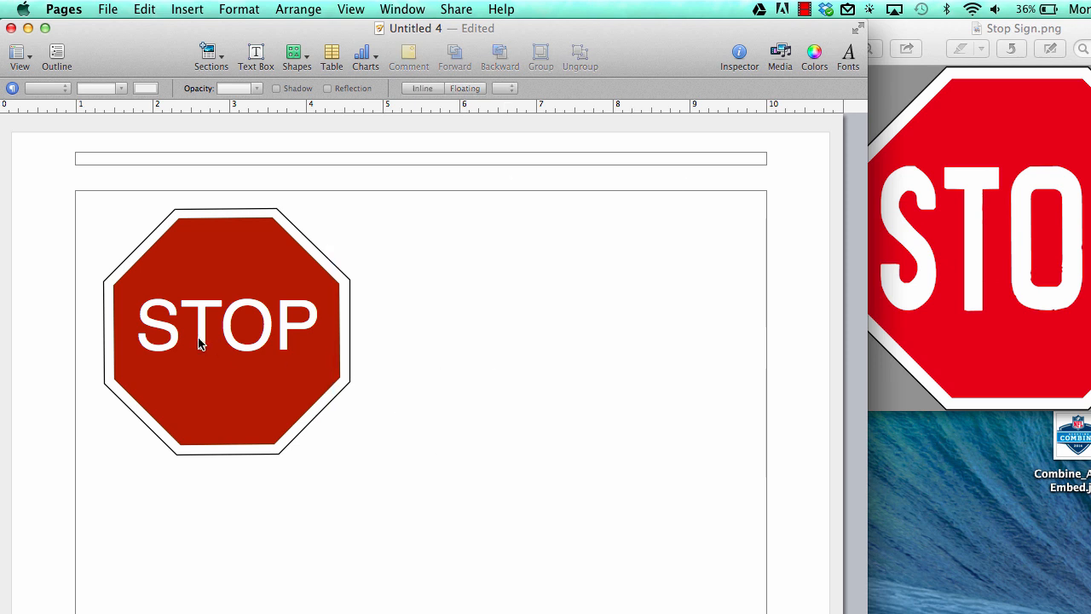
left_click_drag(199, 341, 388, 381)
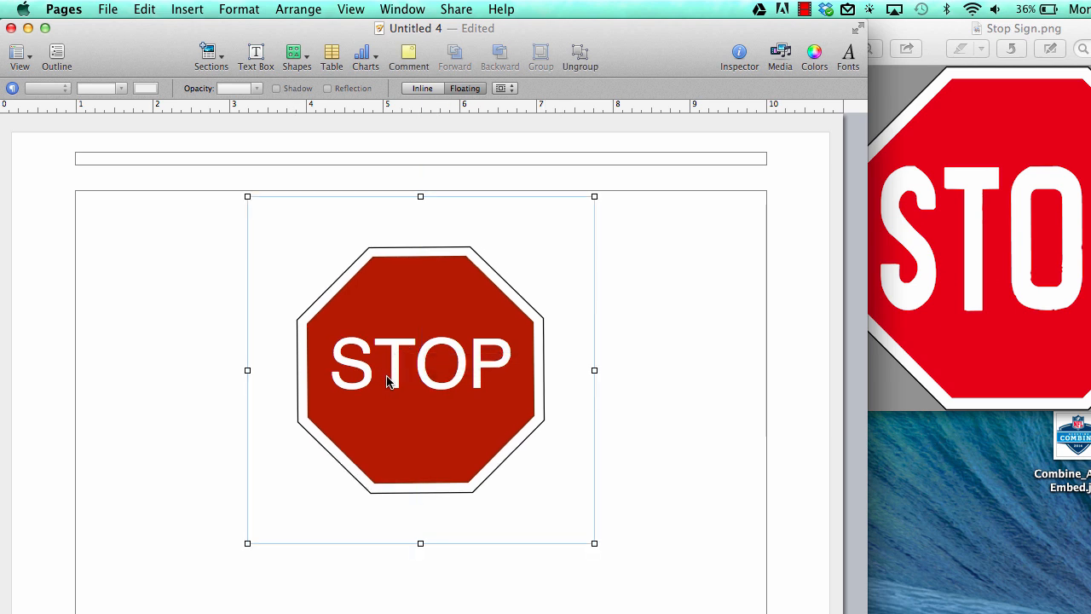
key("BackSpace")
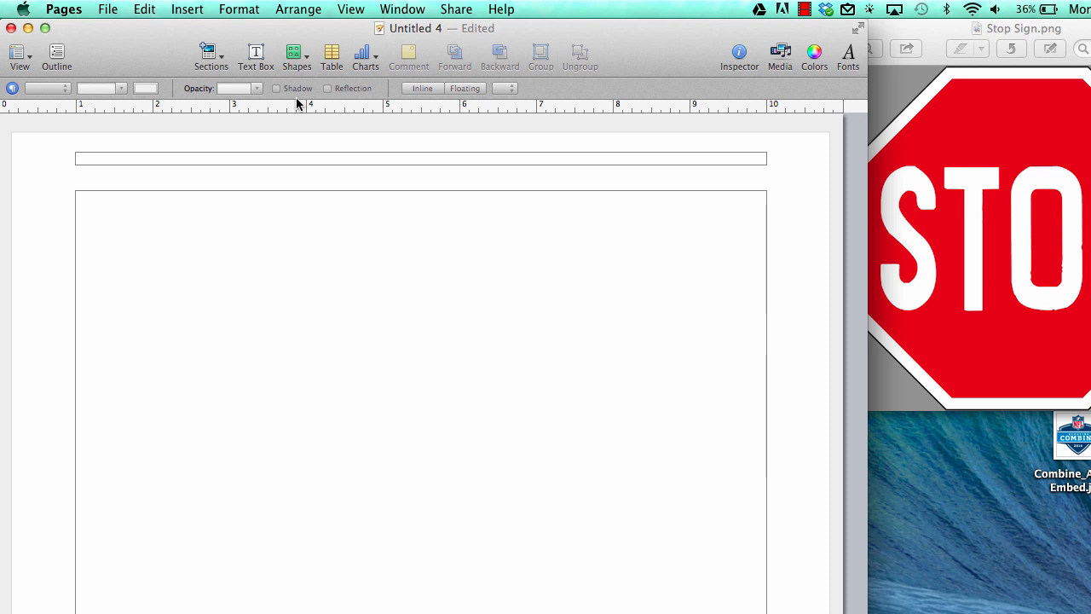
- Insert a square shape on the empty page and enlarge it to about 3.2 by 2.9 inches
left_click(297, 53)
left_click(322, 179)
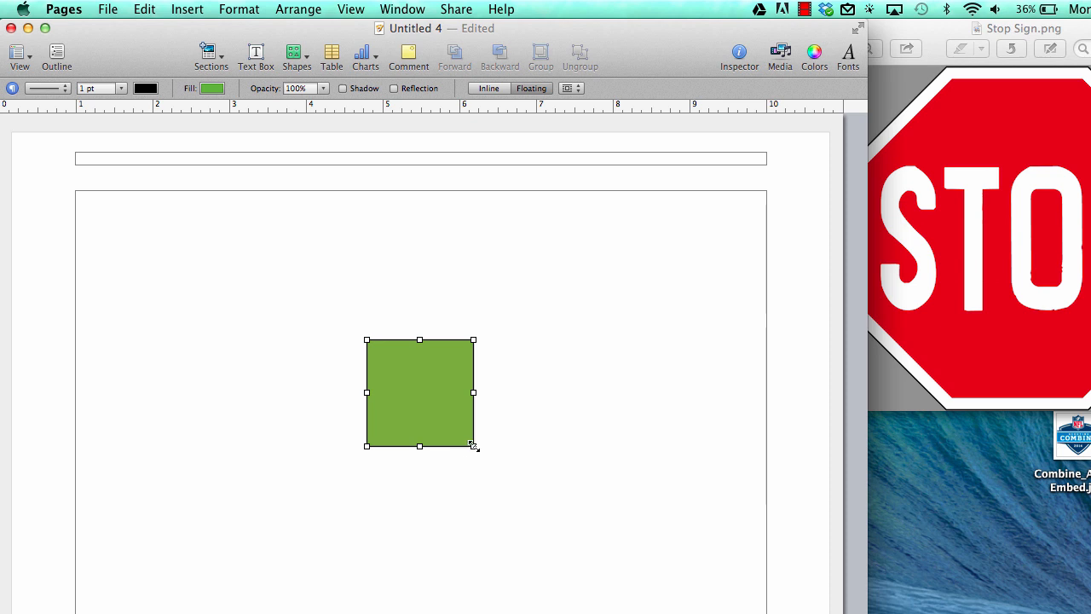
left_click_drag(474, 446, 611, 562)
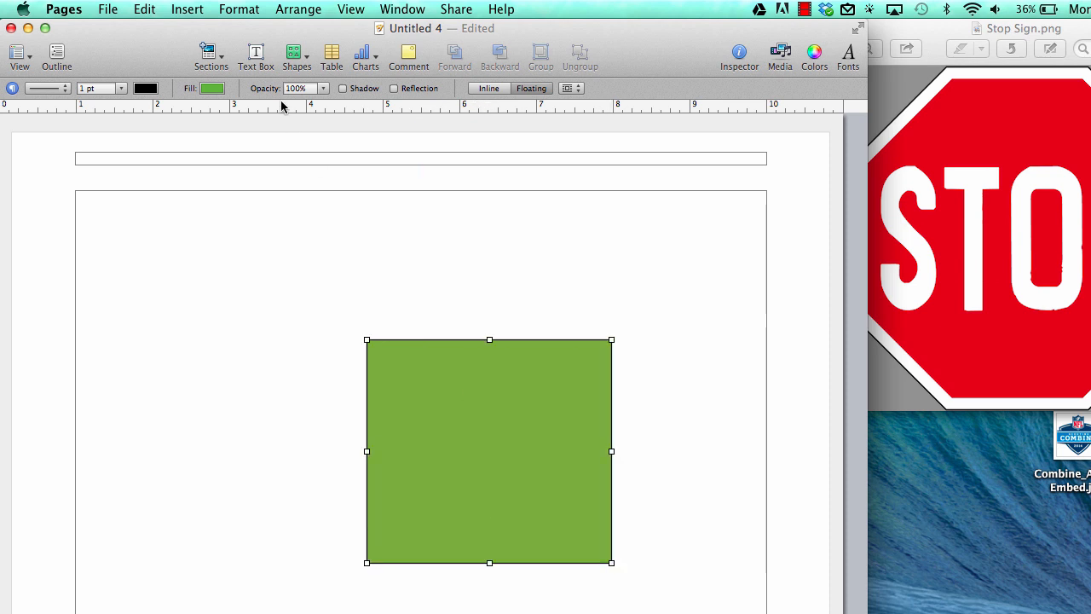
left_click(268, 231)
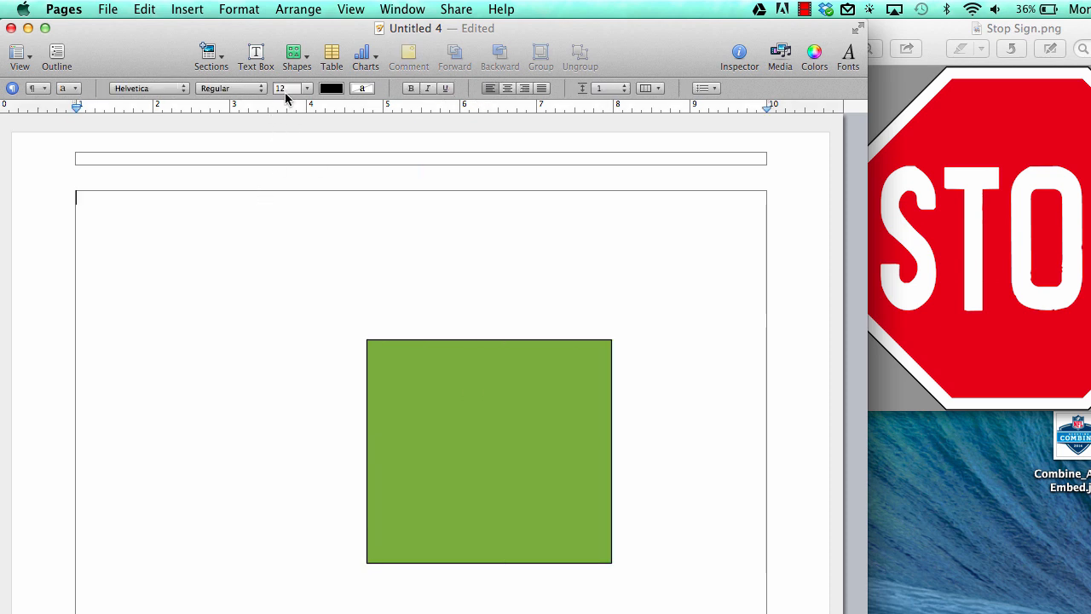
- Insert a second square, move it out to the left of the large green shape, and delete it
left_click(293, 65)
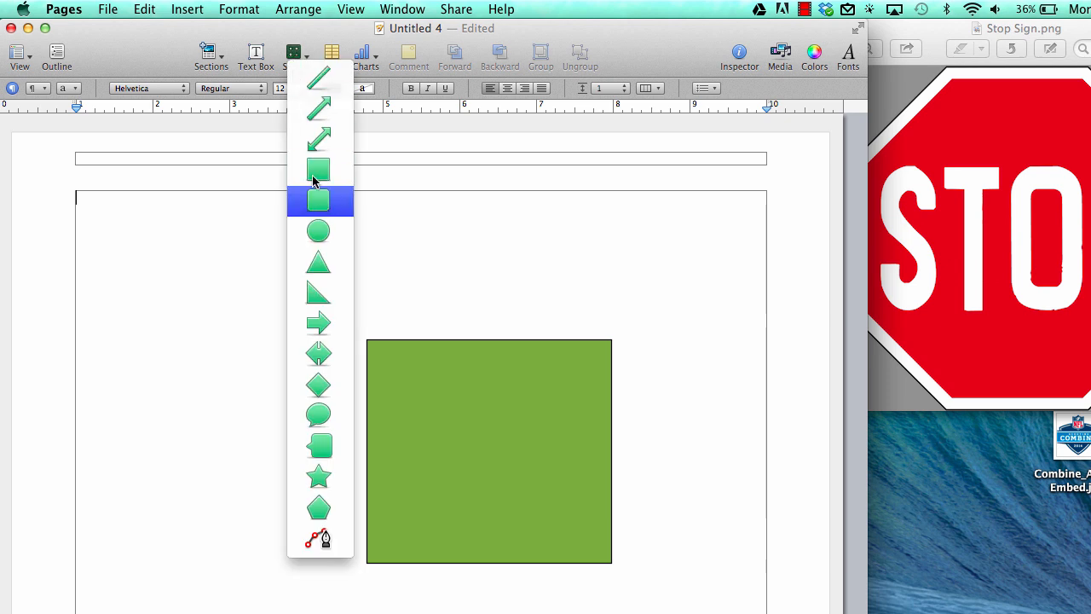
left_click(315, 174)
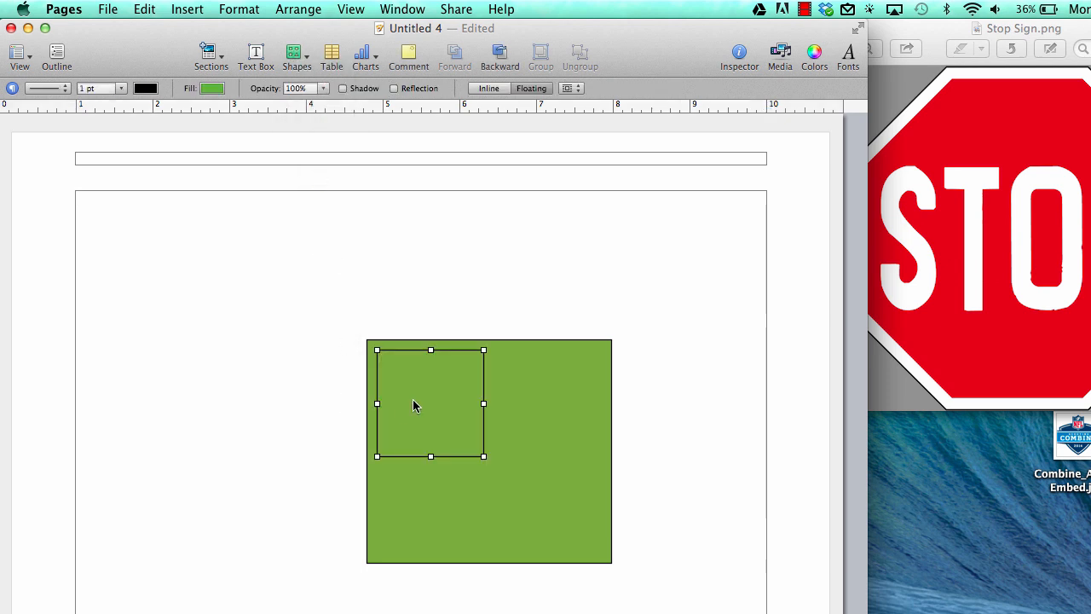
left_click_drag(417, 407, 195, 358)
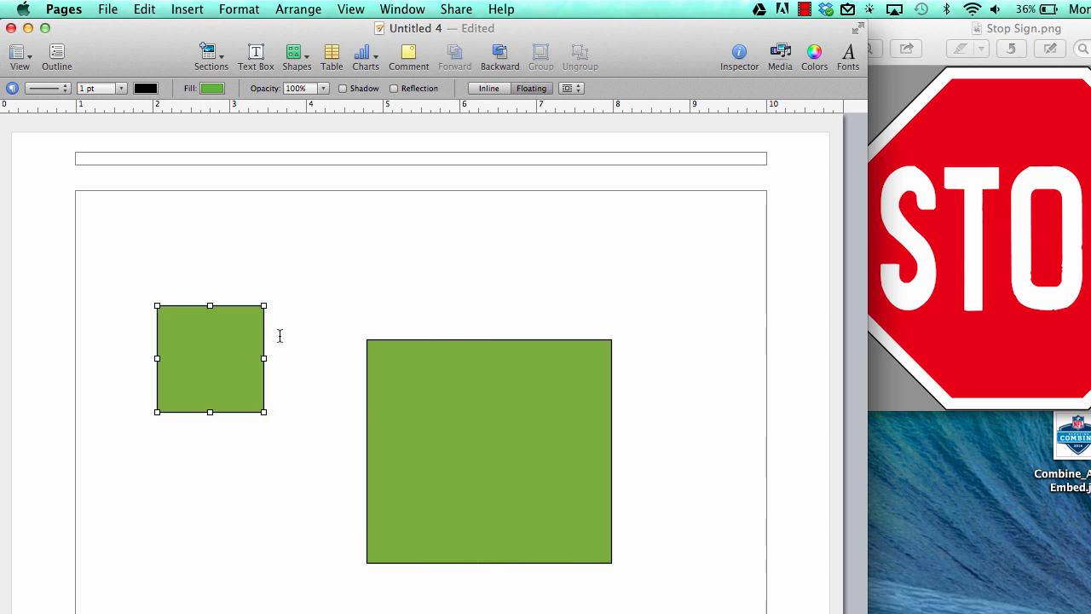
key("Delete")
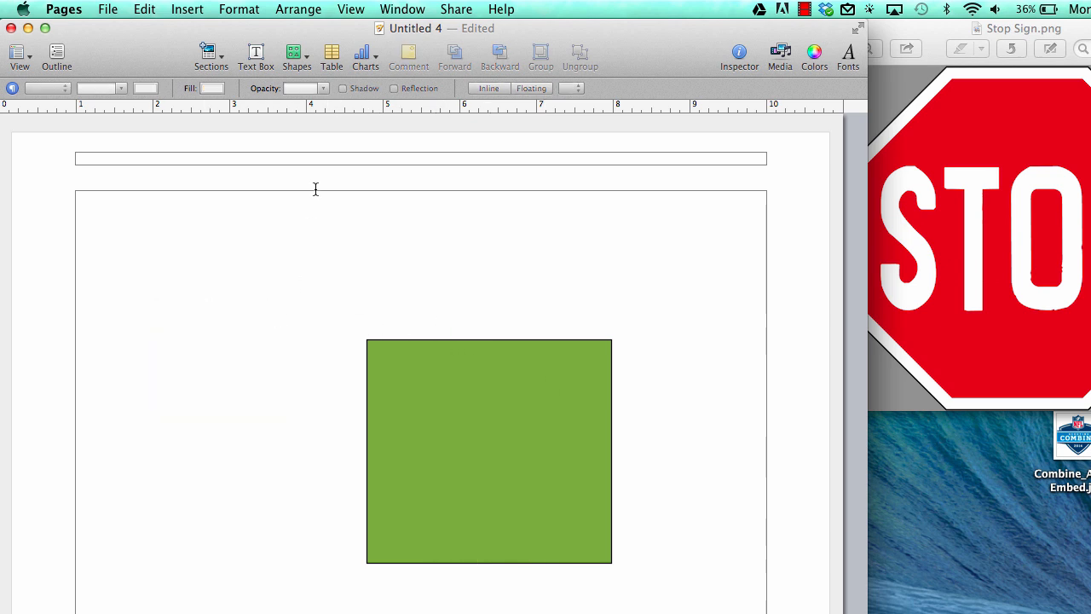
- Insert a circle, move it off the large green shape towards the page's upper left, and delete it
left_click(302, 53)
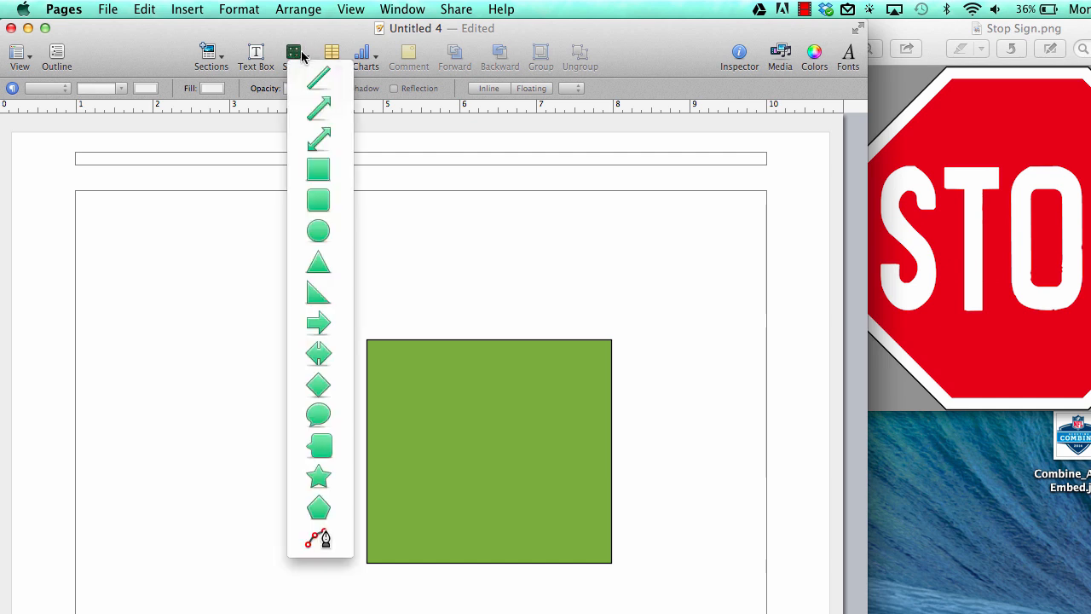
left_click(318, 231)
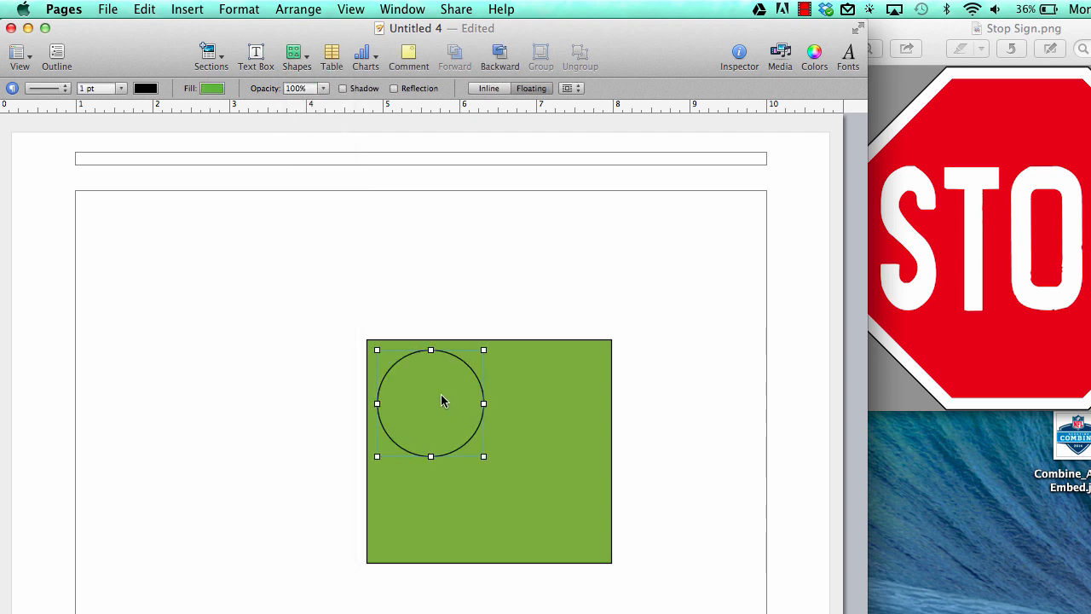
left_click_drag(440, 396, 143, 280)
key("Delete")
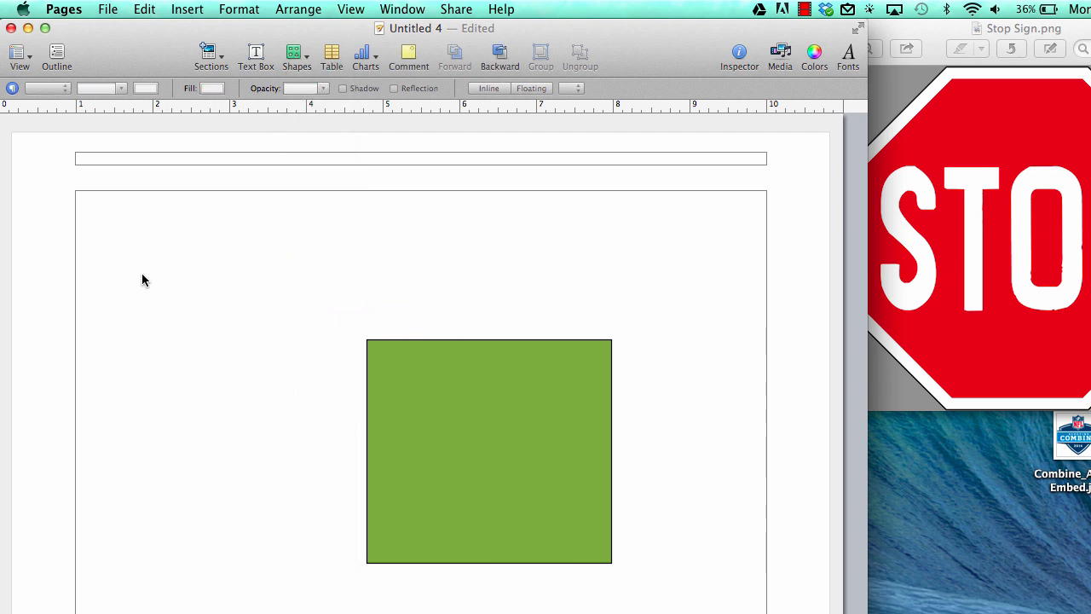
- Move the large green shape left so it sits horizontally centred on the page
left_click(477, 399)
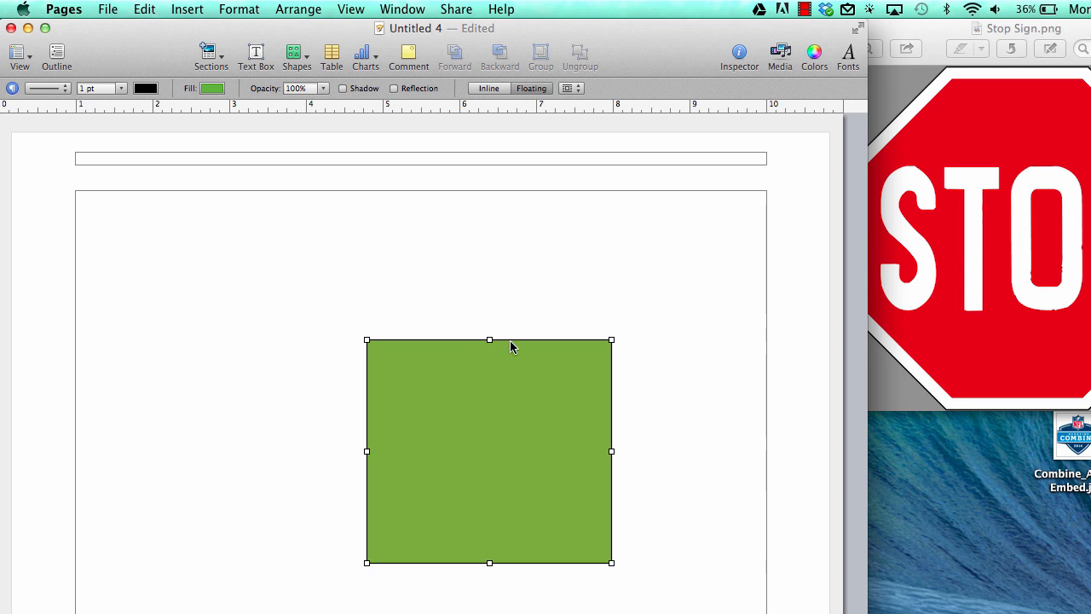
left_click_drag(491, 411, 423, 397)
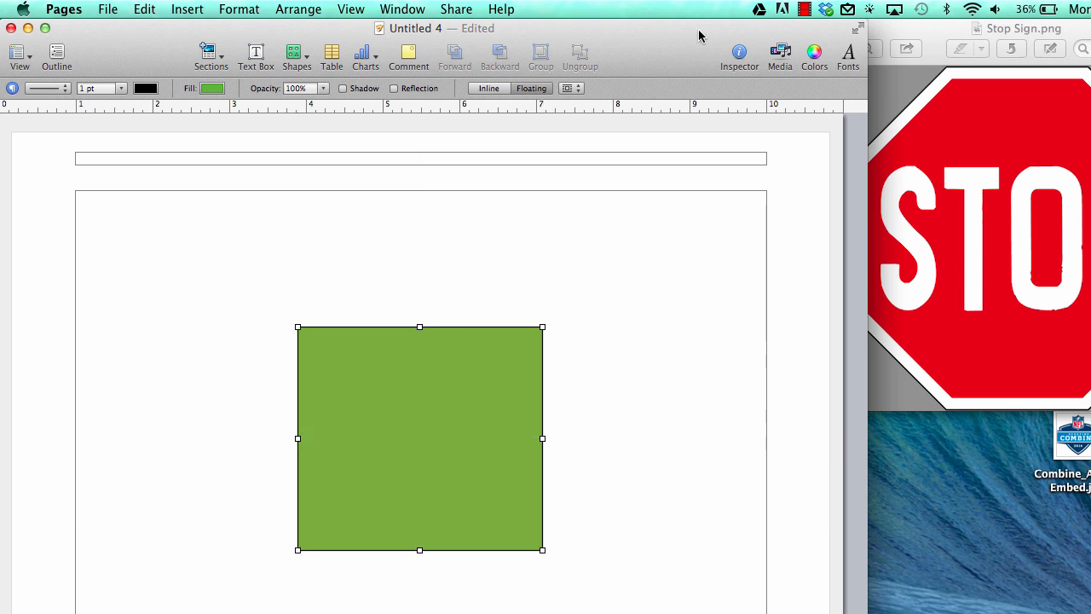
left_click(807, 8)
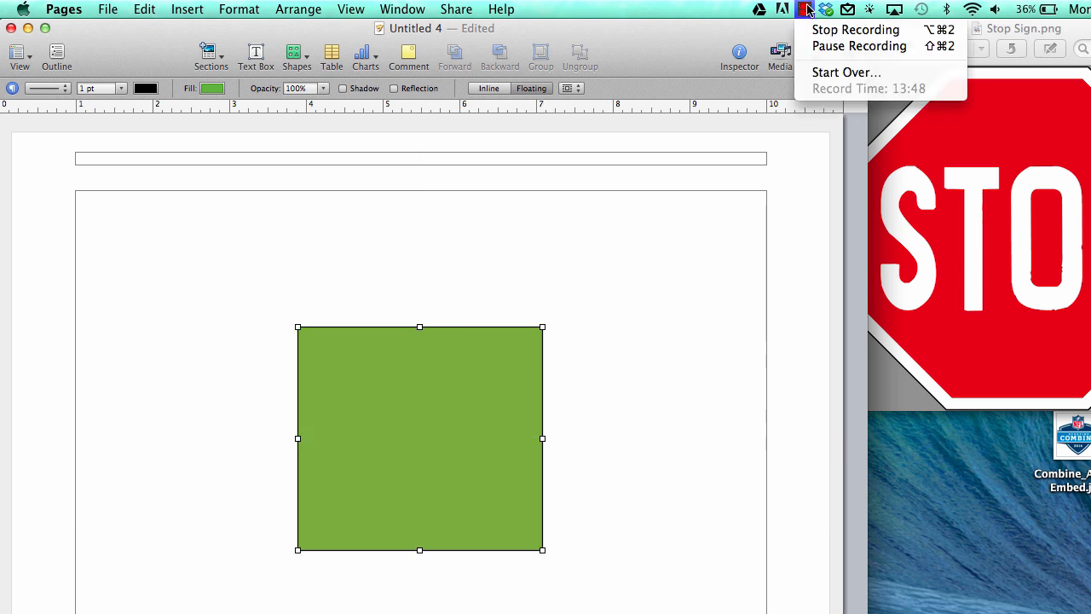